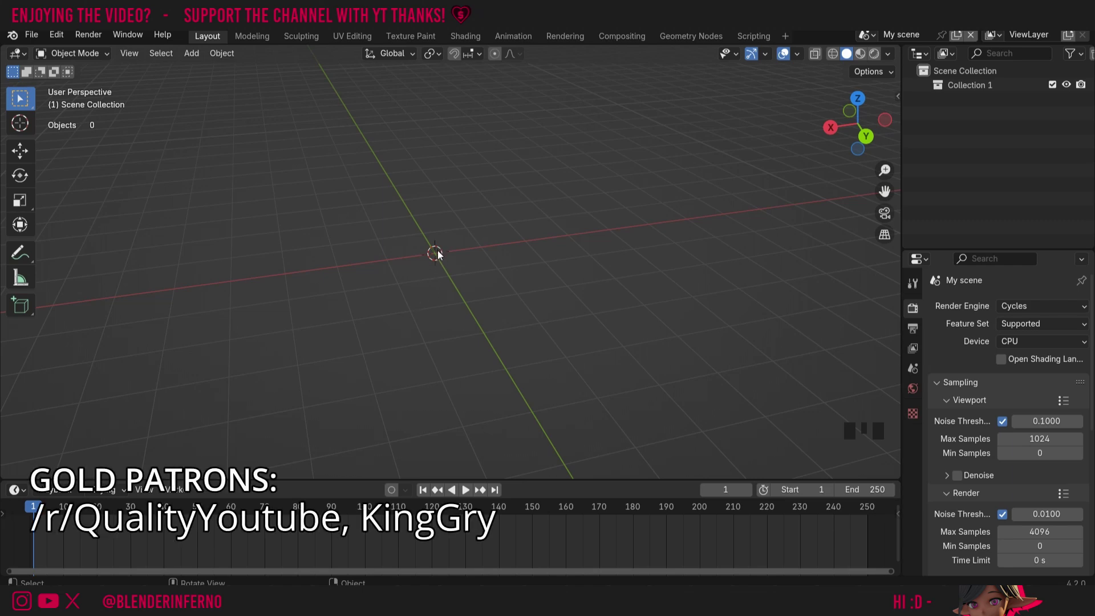
Step: Add a cube mesh at the world origin
{"action": "key", "text": "shift+a"}
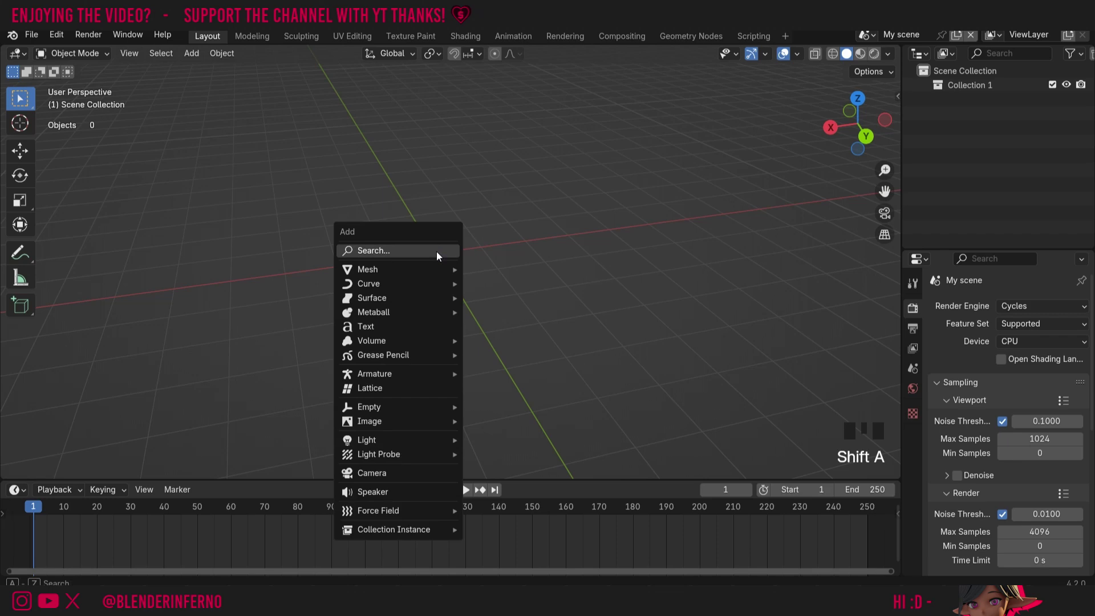
{"action": "mouse_move", "coordinate": [423, 271]}
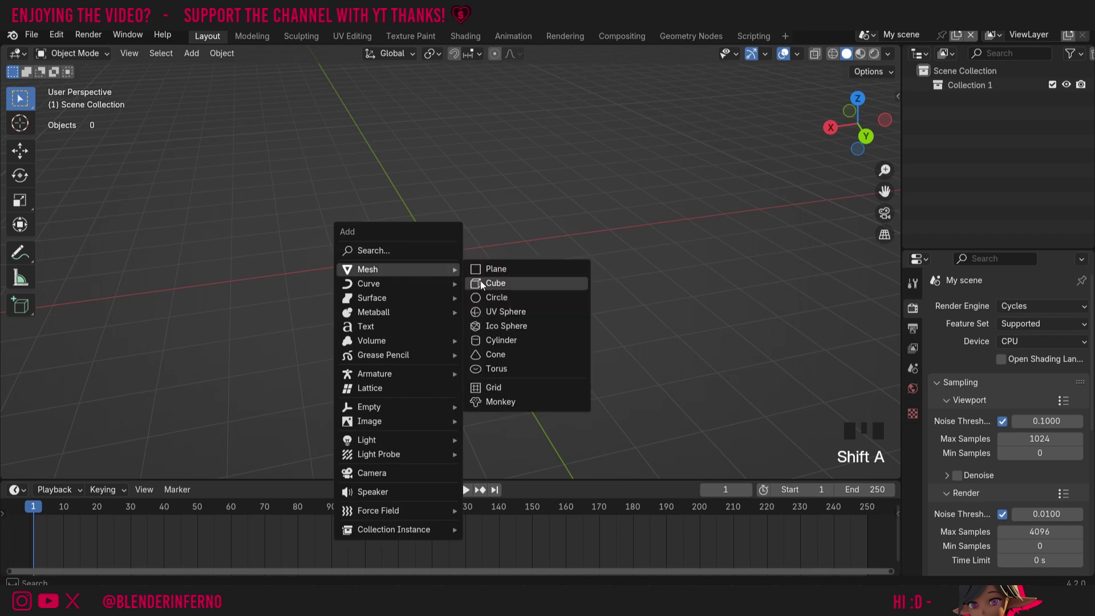
{"action": "left_click", "coordinate": [494, 284]}
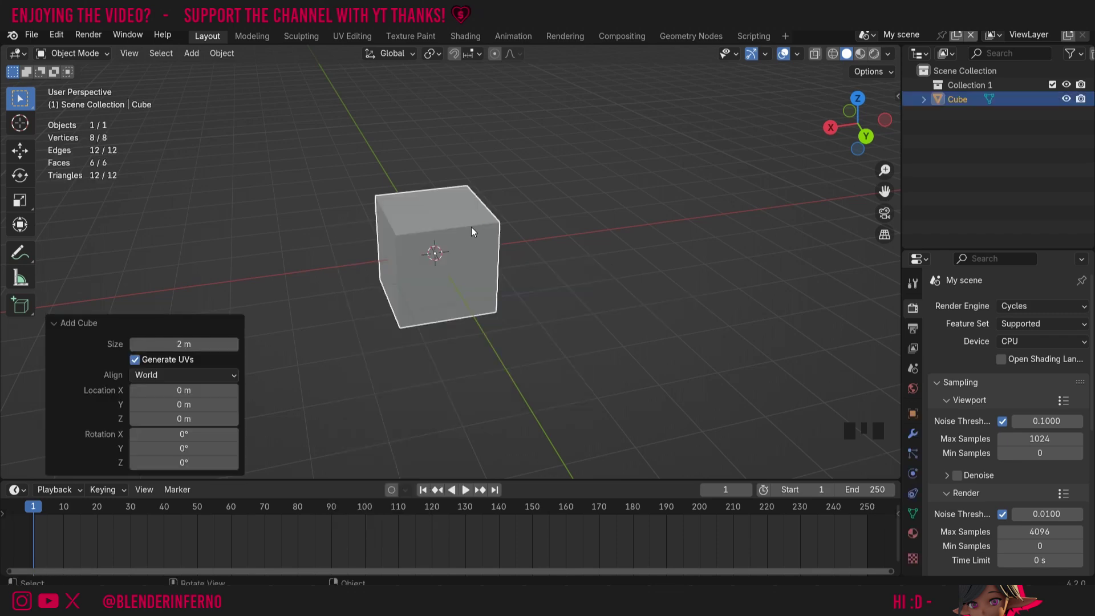
Step: Subdivide the whole cube in Edit Mode with 8 cuts and clear the selection
{"action": "key", "text": "Tab"}
{"action": "key", "text": "a"}
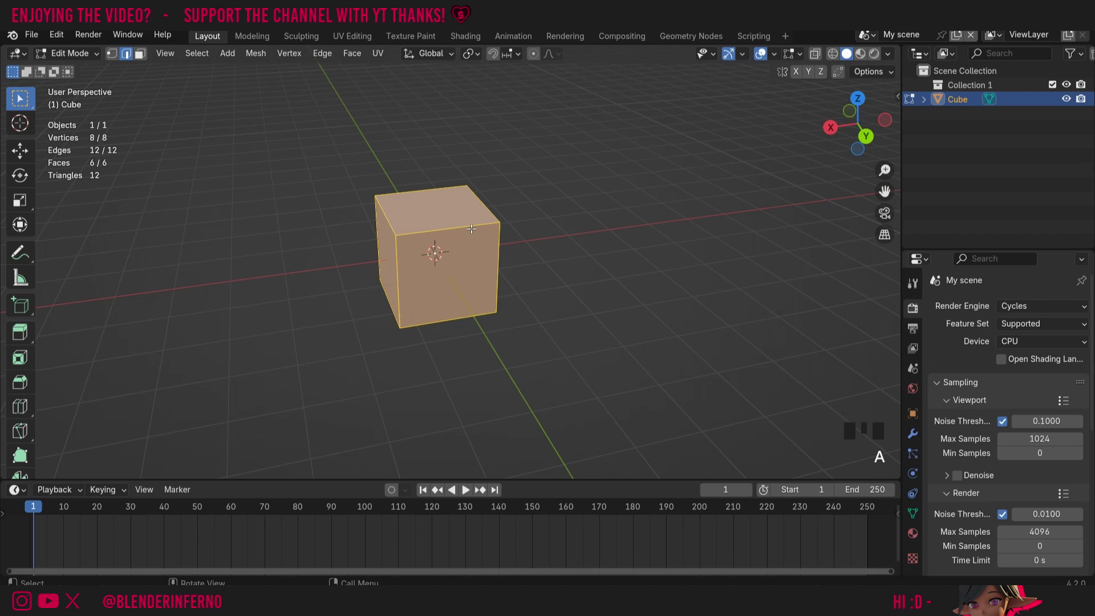
{"action": "right_click", "coordinate": [360, 186]}
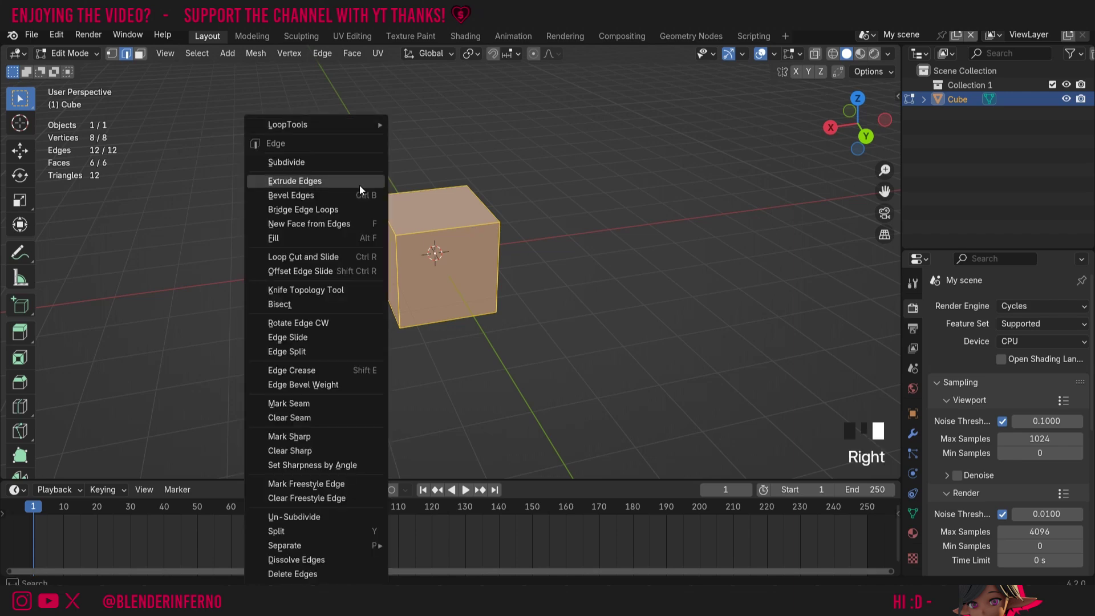
{"action": "left_click", "coordinate": [339, 162]}
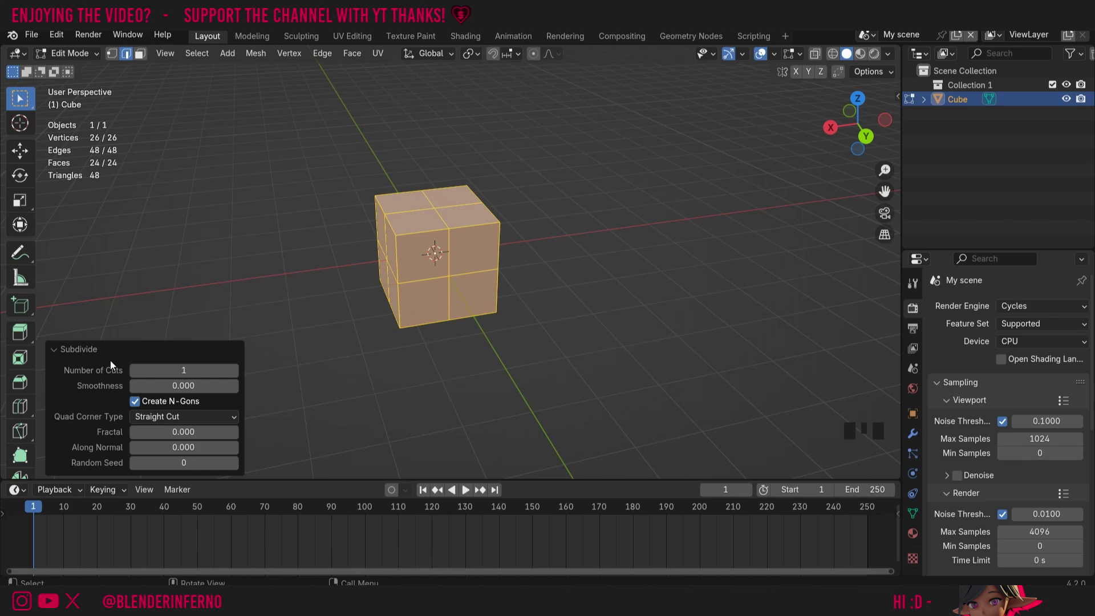
{"action": "left_click", "coordinate": [59, 350]}
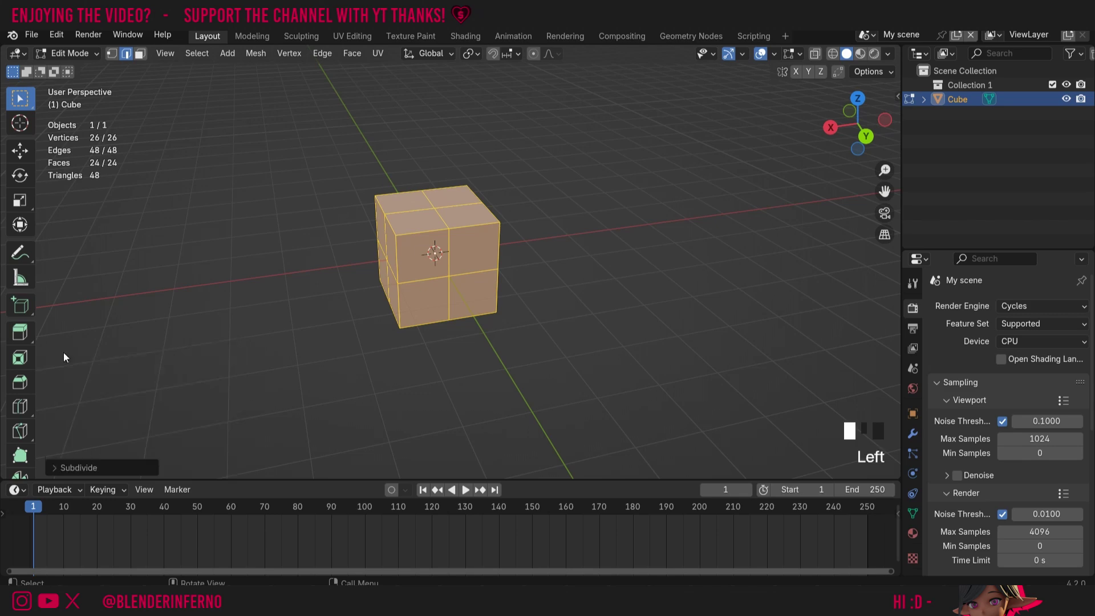
{"action": "left_click", "coordinate": [64, 468]}
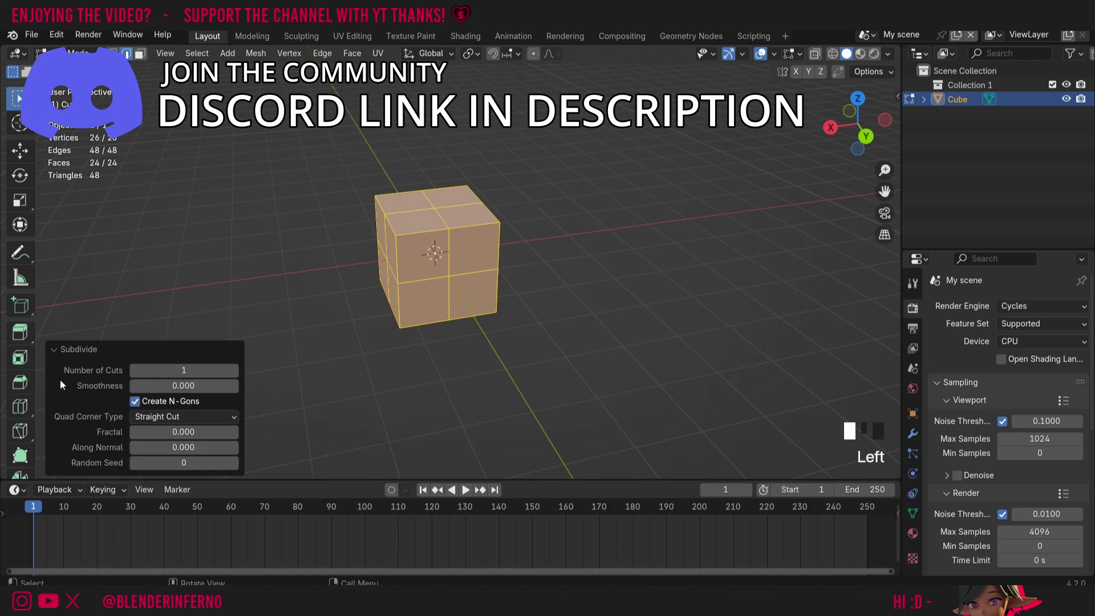
{"action": "double_click", "coordinate": [196, 366]}
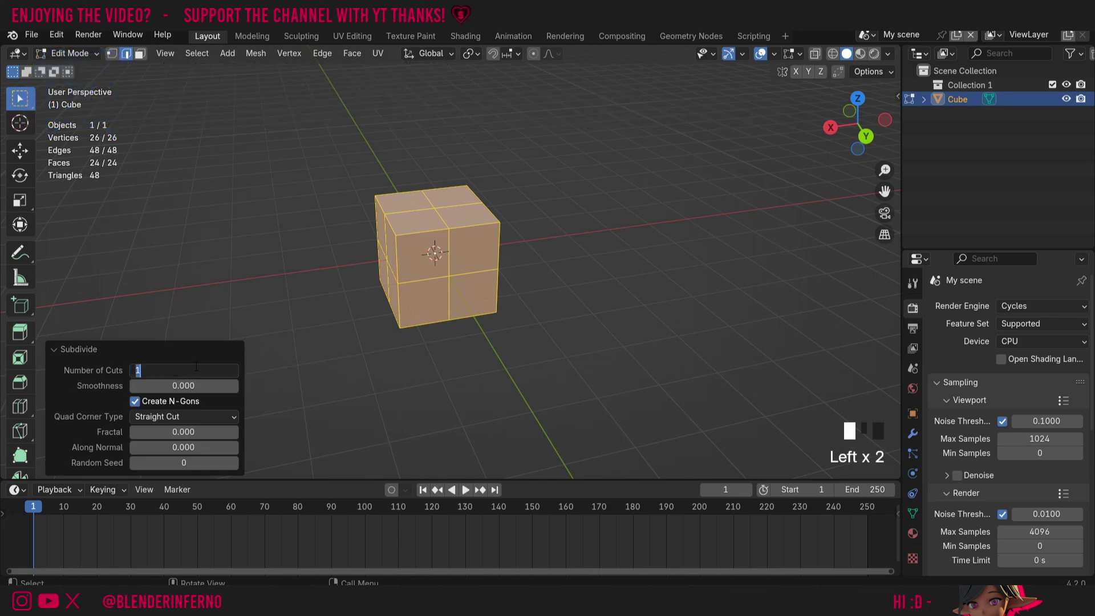
{"action": "type", "text": "8"}
{"action": "key", "text": "Return"}
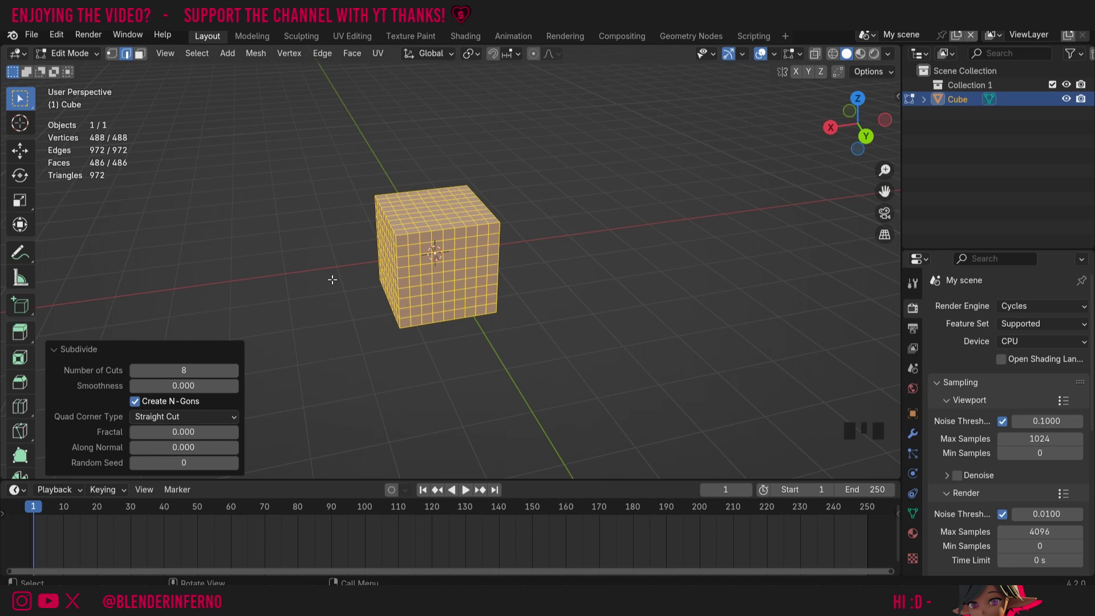
{"action": "left_click", "coordinate": [295, 306]}
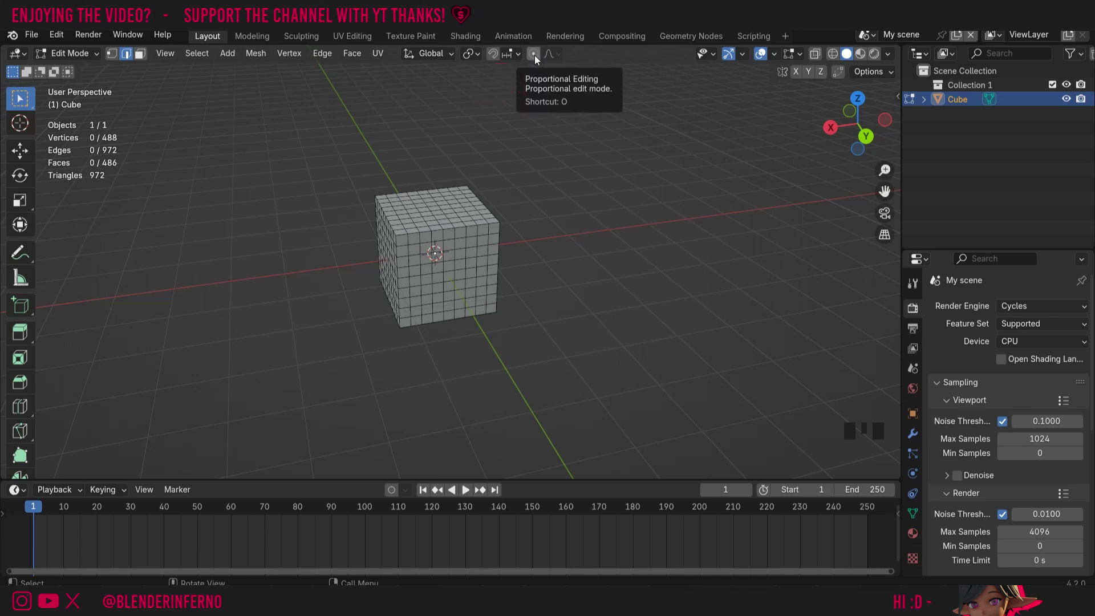
Step: Enable proportional editing and review its falloff and proportional size options
{"action": "left_click", "coordinate": [535, 55]}
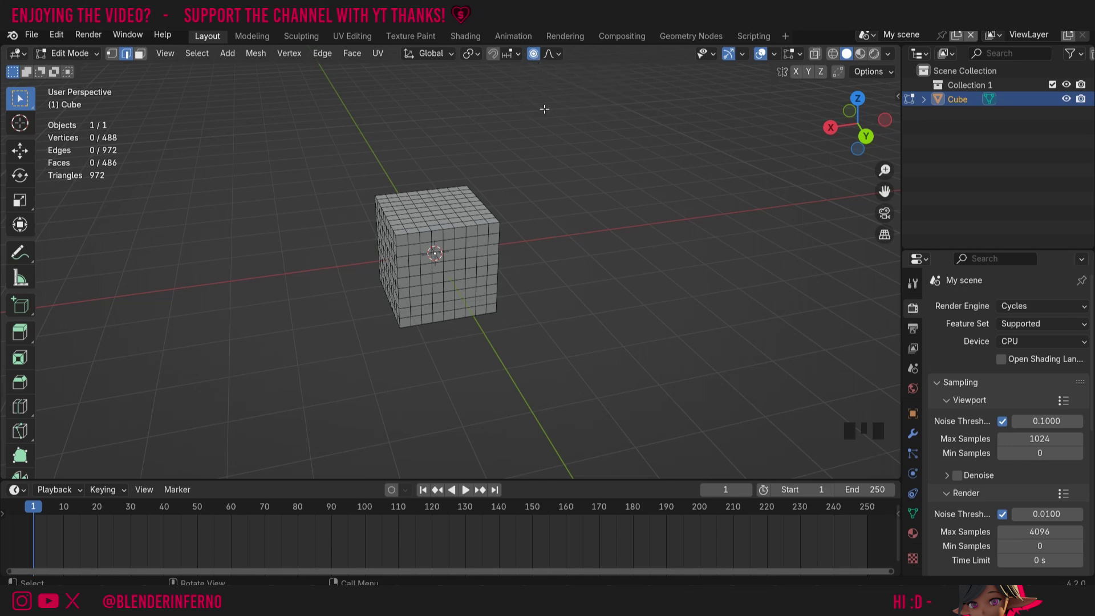
{"action": "key", "text": "o"}
{"action": "key", "text": "o"}
{"action": "key", "text": "o"}
{"action": "left_click", "coordinate": [554, 54]}
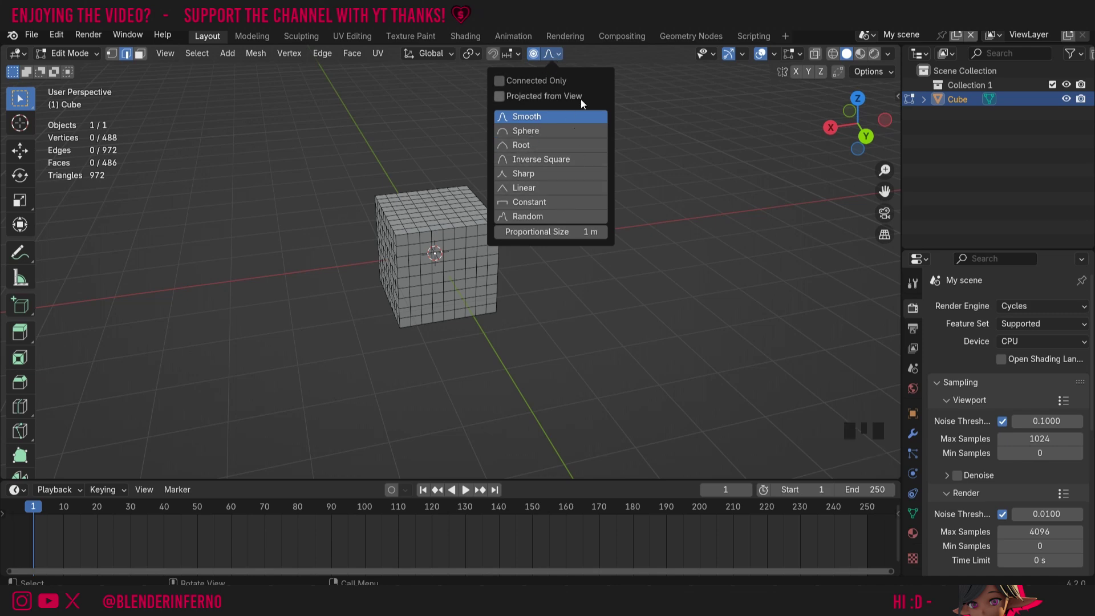
{"action": "left_click", "coordinate": [542, 232]}
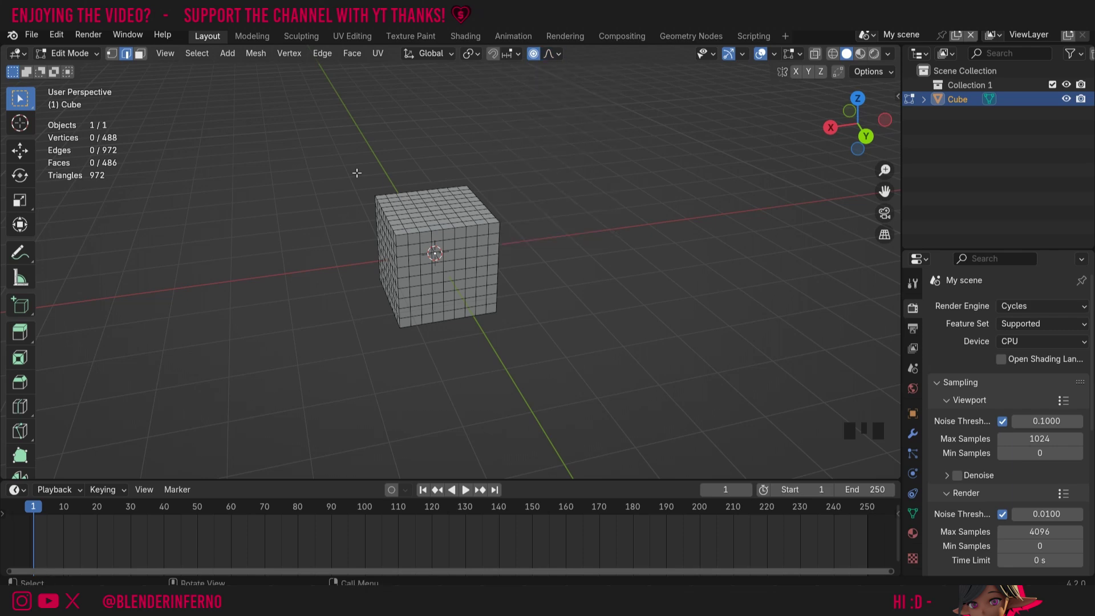
Step: Raise a vertex near the middle of the cube's top face about 0.44 m along Z with proportional editing
{"action": "key", "text": "1"}
{"action": "scroll", "coordinate": [425, 211], "scroll_direction": "up", "scroll_amount": 5}
{"action": "left_click", "coordinate": [429, 212]}
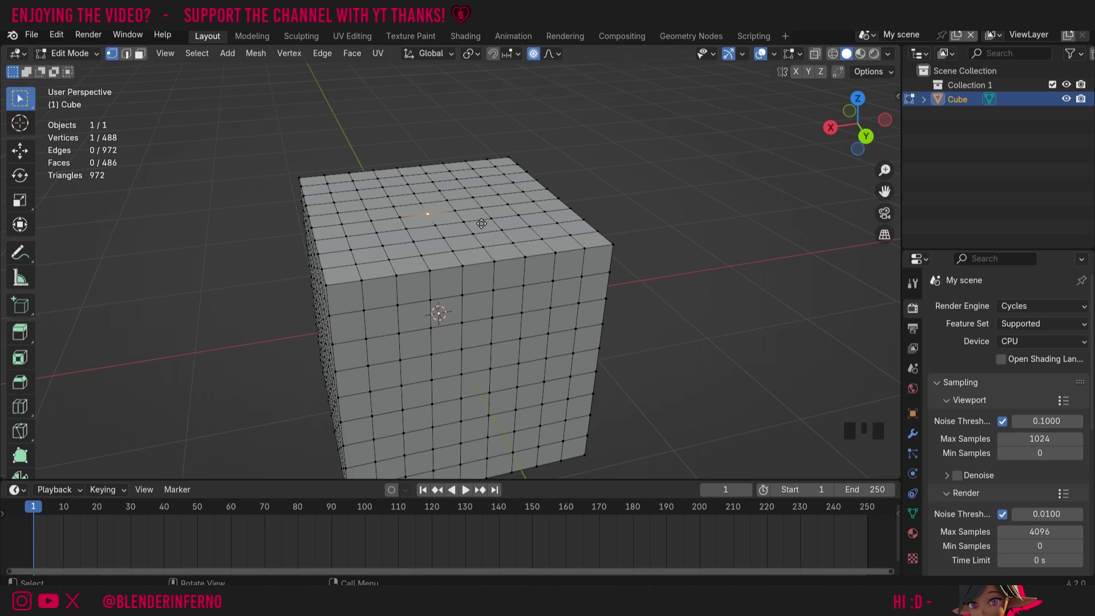
{"action": "key", "text": "g"}
{"action": "key", "text": "z"}
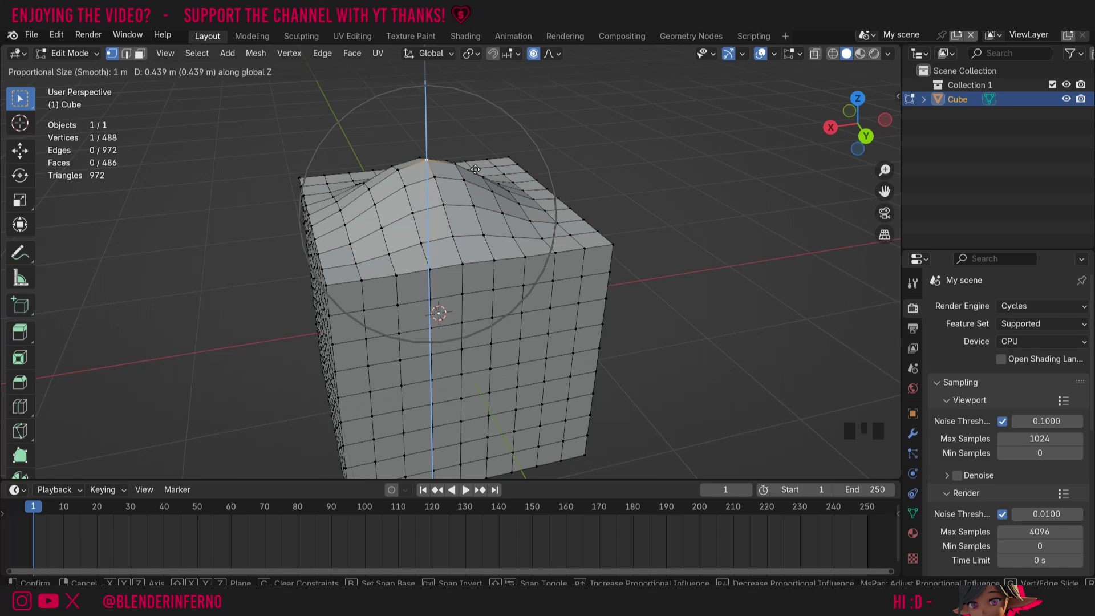
{"action": "left_click", "coordinate": [475, 169]}
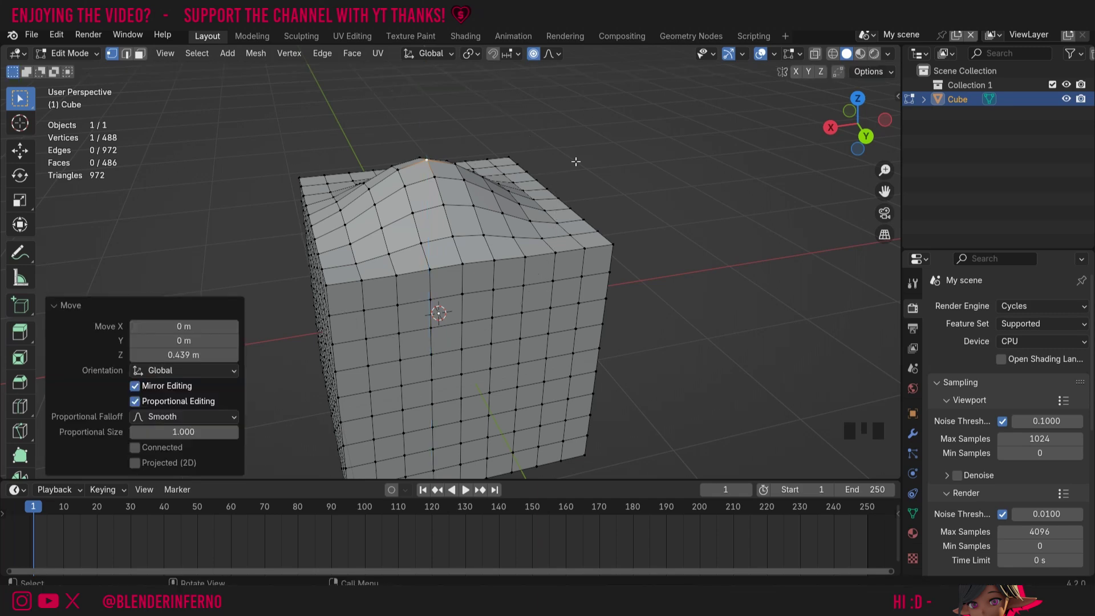
Step: Switch proportional editing off and on again for the top vertex move to compare the shapes
{"action": "middle_click_drag", "start_coordinate": [576, 162], "coordinate": [565, 171]}
{"action": "left_click", "coordinate": [165, 306]}
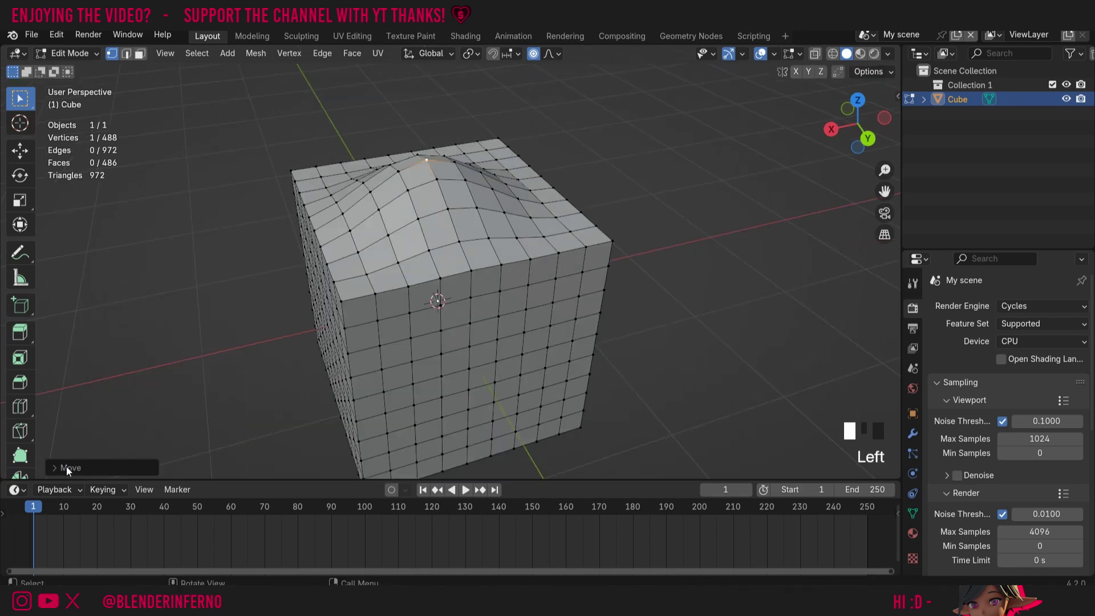
{"action": "left_click", "coordinate": [66, 470]}
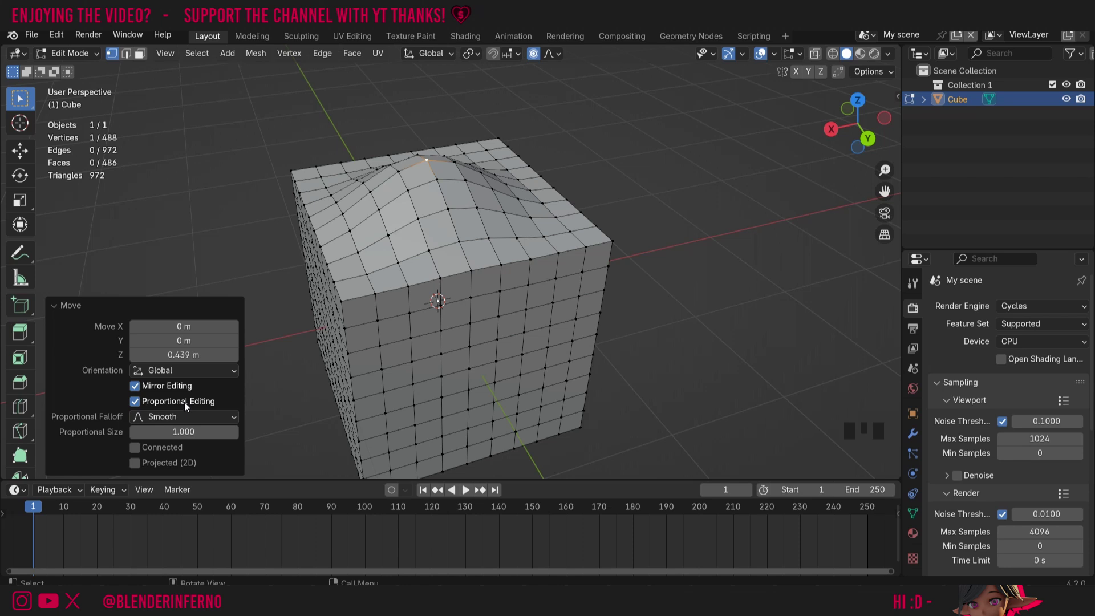
{"action": "left_click", "coordinate": [163, 402]}
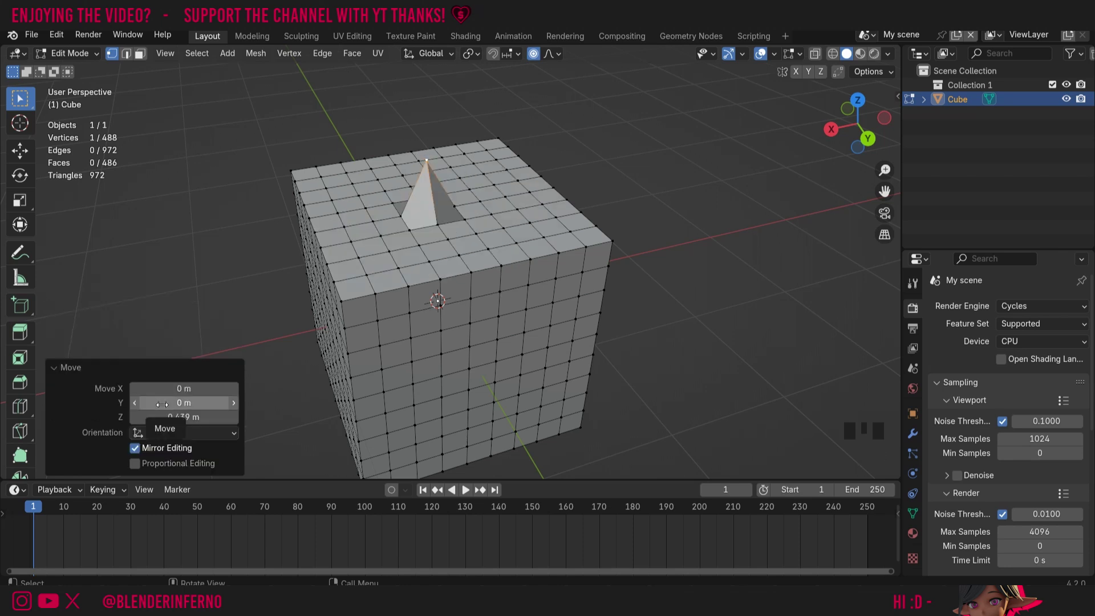
{"action": "left_click", "coordinate": [166, 464]}
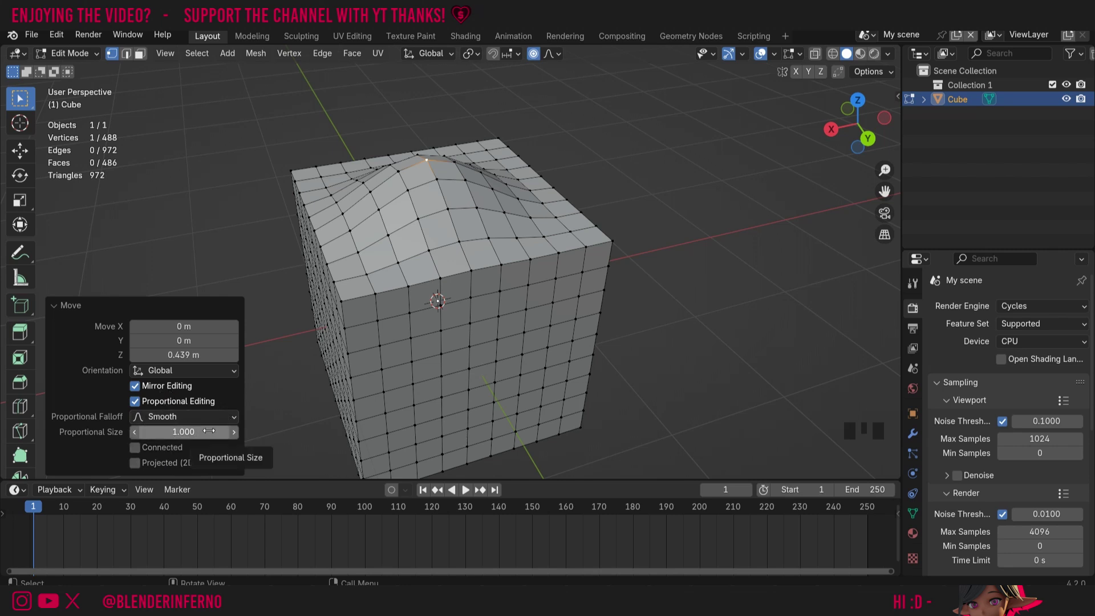
Step: Try a larger proportional size on the top vertex move and set it back to 1
{"action": "left_click", "coordinate": [553, 53]}
{"action": "left_click", "coordinate": [204, 431]}
{"action": "mouse_move", "coordinate": [204, 431]}
{"action": "left_mouse_down"}
{"action": "mouse_move", "coordinate": [151, 431]}
{"action": "mouse_move", "coordinate": [194, 431]}
{"action": "left_mouse_up"}
{"action": "left_click", "coordinate": [206, 432]}
{"action": "type", "text": "1"}
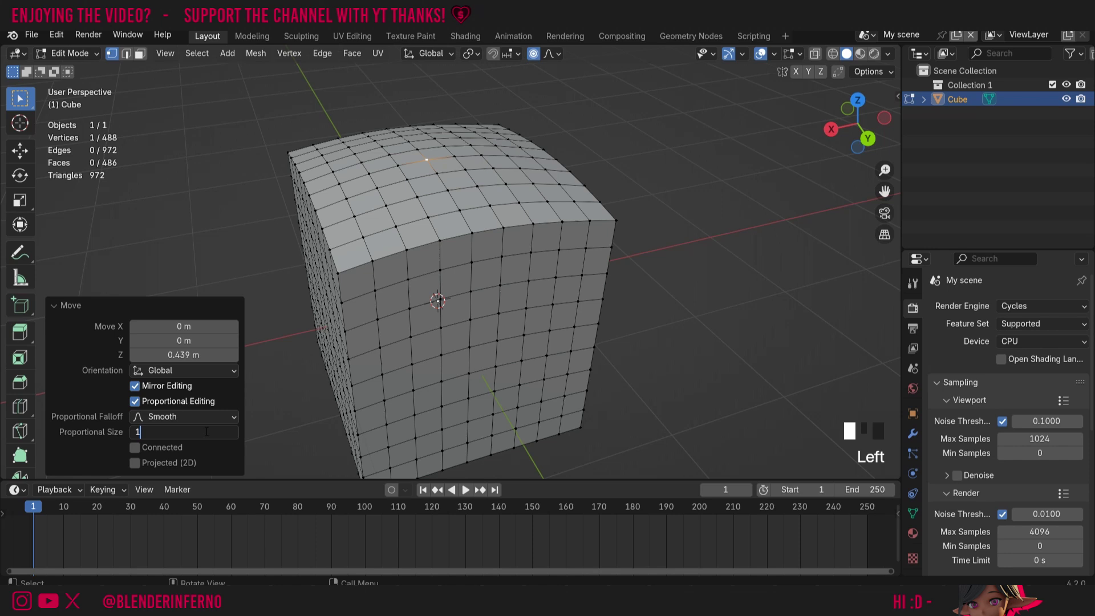
{"action": "key", "text": "Return"}
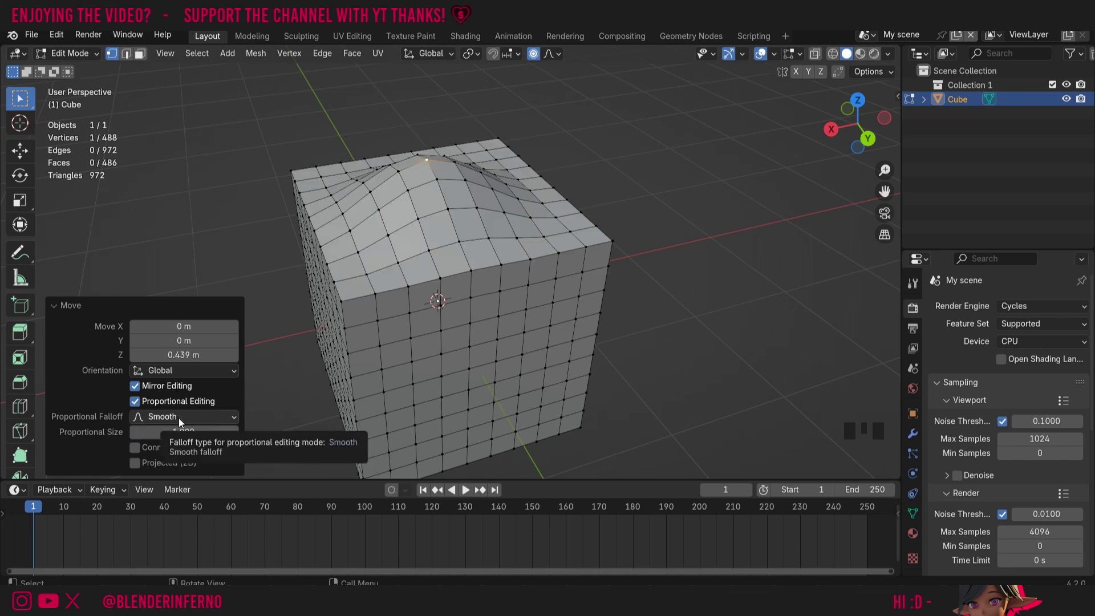
Step: Try the Sphere, Root and Sharp proportional falloff types on the top vertex move
{"action": "left_click", "coordinate": [179, 417]}
{"action": "left_click", "coordinate": [557, 53]}
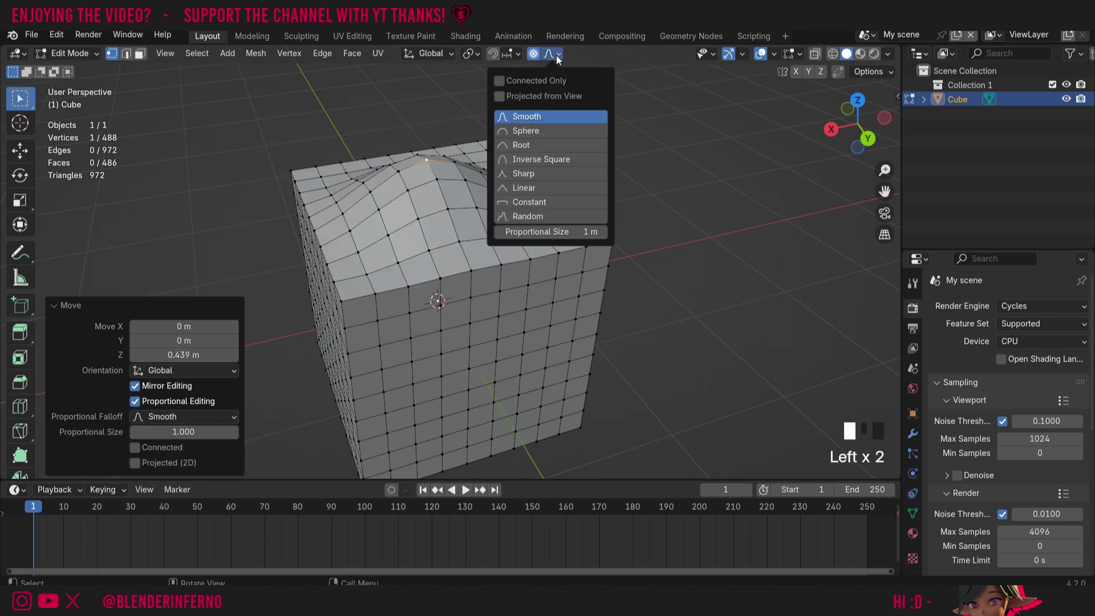
{"action": "left_click", "coordinate": [186, 419]}
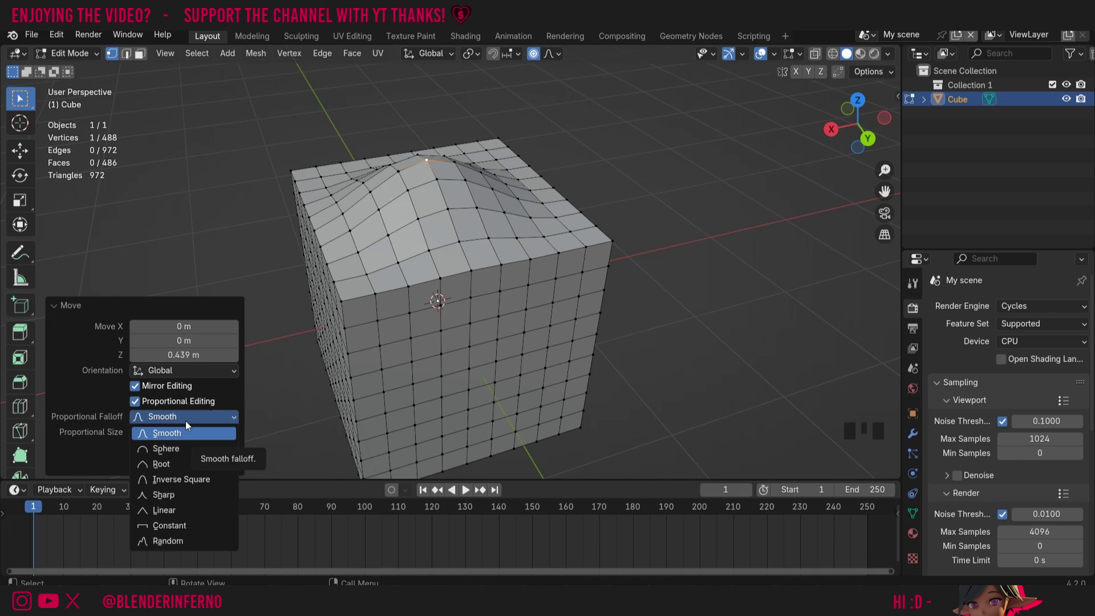
{"action": "left_click", "coordinate": [170, 447]}
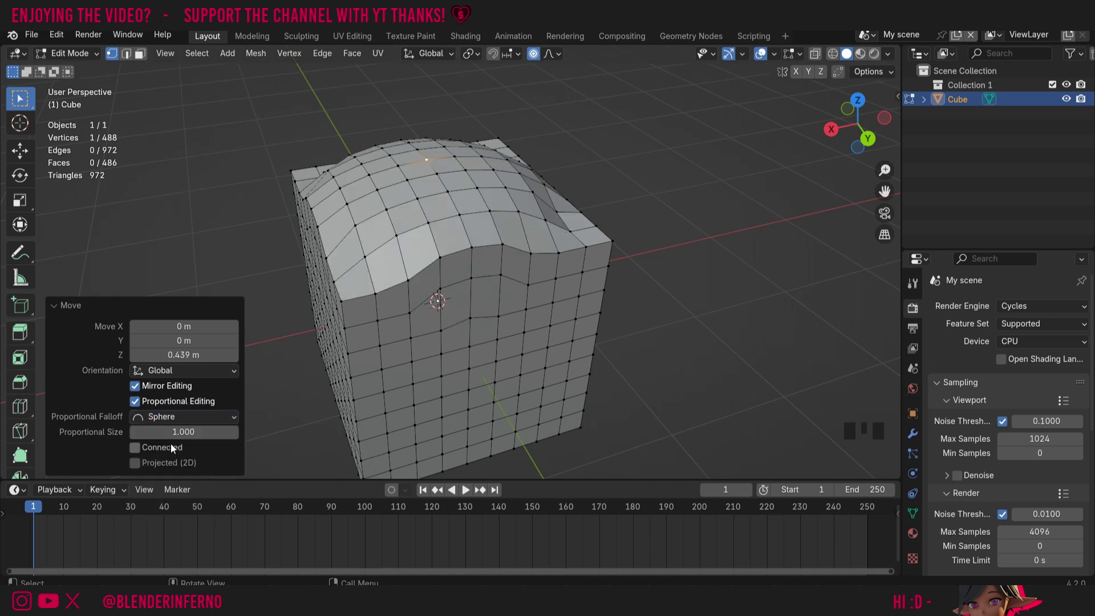
{"action": "left_click", "coordinate": [172, 417]}
{"action": "left_click", "coordinate": [171, 432]}
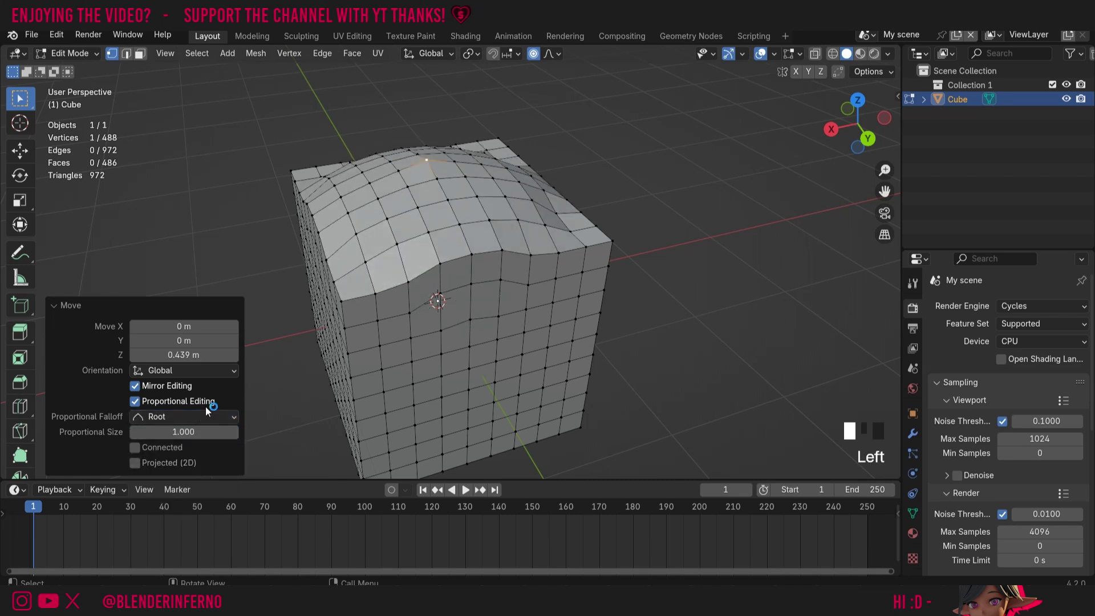
{"action": "left_click", "coordinate": [202, 416]}
{"action": "left_click", "coordinate": [195, 447]}
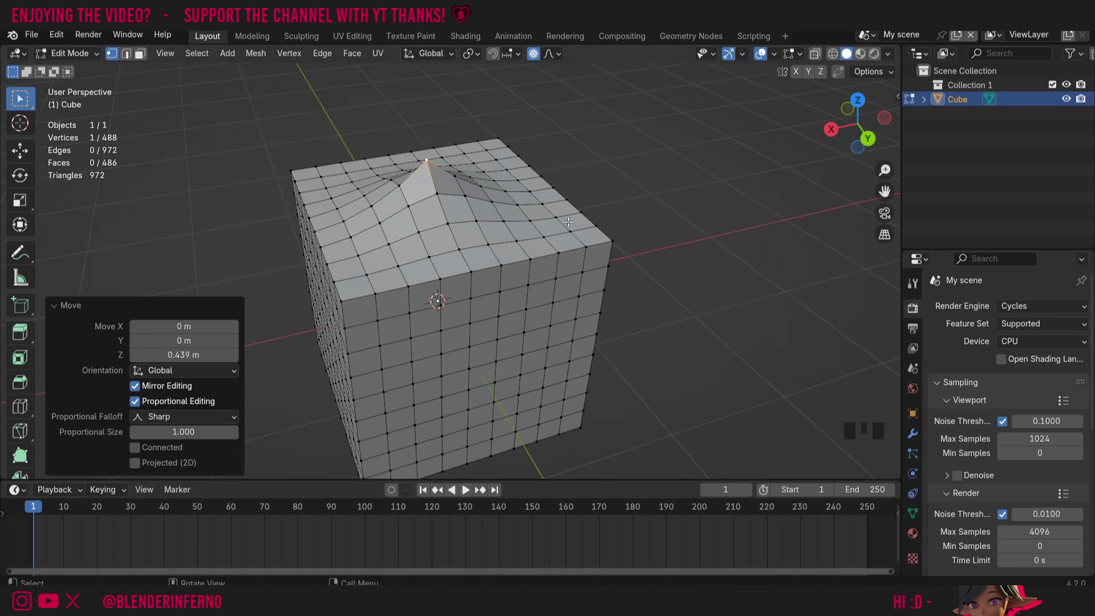
Step: Try the Linear, Constant and Random falloff types on the top vertex move and set the falloff back to Smooth
{"action": "left_click", "coordinate": [184, 416]}
{"action": "left_click", "coordinate": [165, 510]}
{"action": "left_click", "coordinate": [184, 417]}
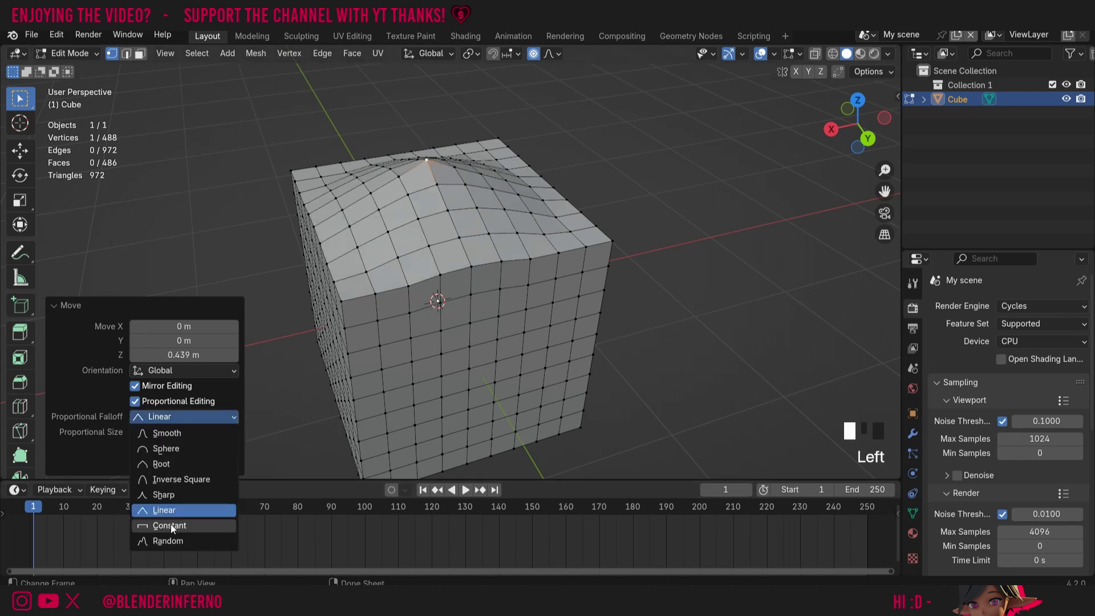
{"action": "left_click", "coordinate": [170, 525]}
{"action": "left_click", "coordinate": [184, 417]}
{"action": "left_click", "coordinate": [183, 540]}
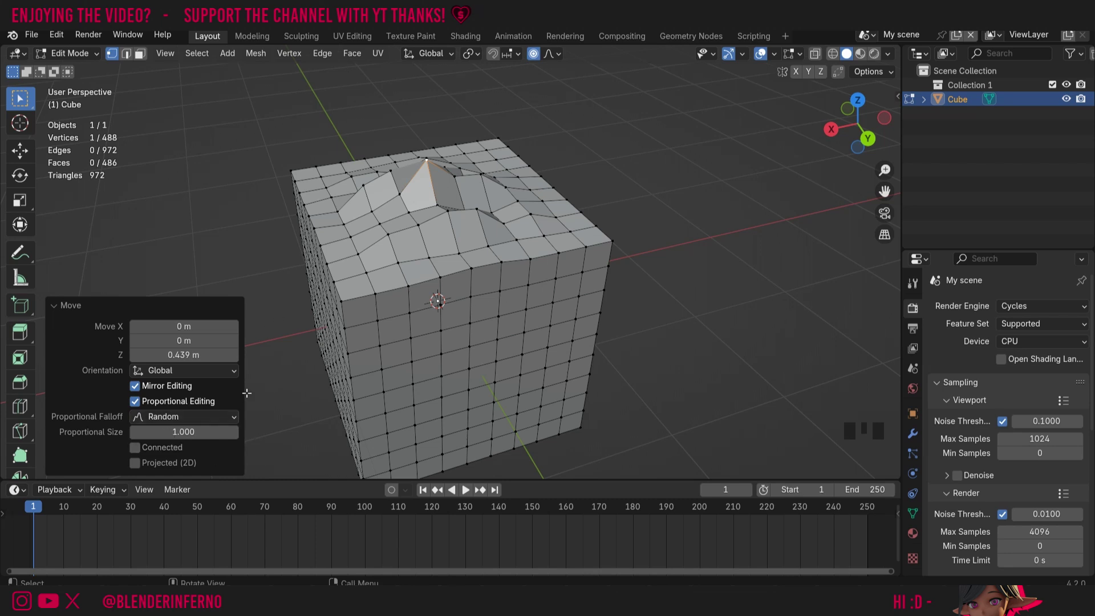
{"action": "left_click", "coordinate": [203, 416]}
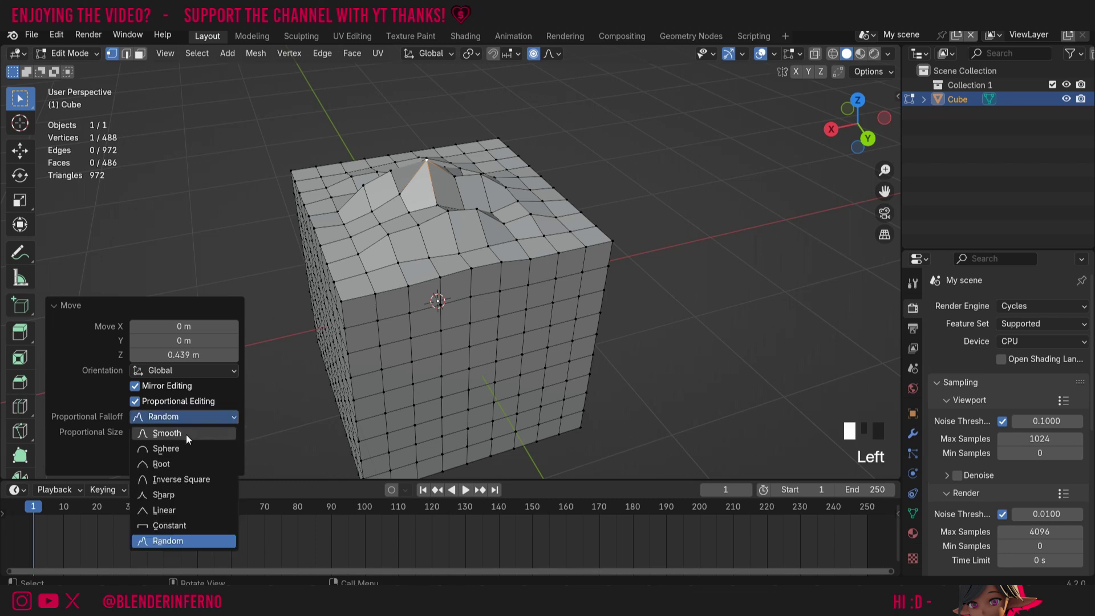
{"action": "left_click", "coordinate": [167, 433]}
Step: Pull a vertex on the cube's front face outward about 0.47 m along Y with a proportional size of about 0.75 m
{"action": "left_click", "coordinate": [498, 339]}
{"action": "key", "text": "g"}
{"action": "key", "text": "y"}
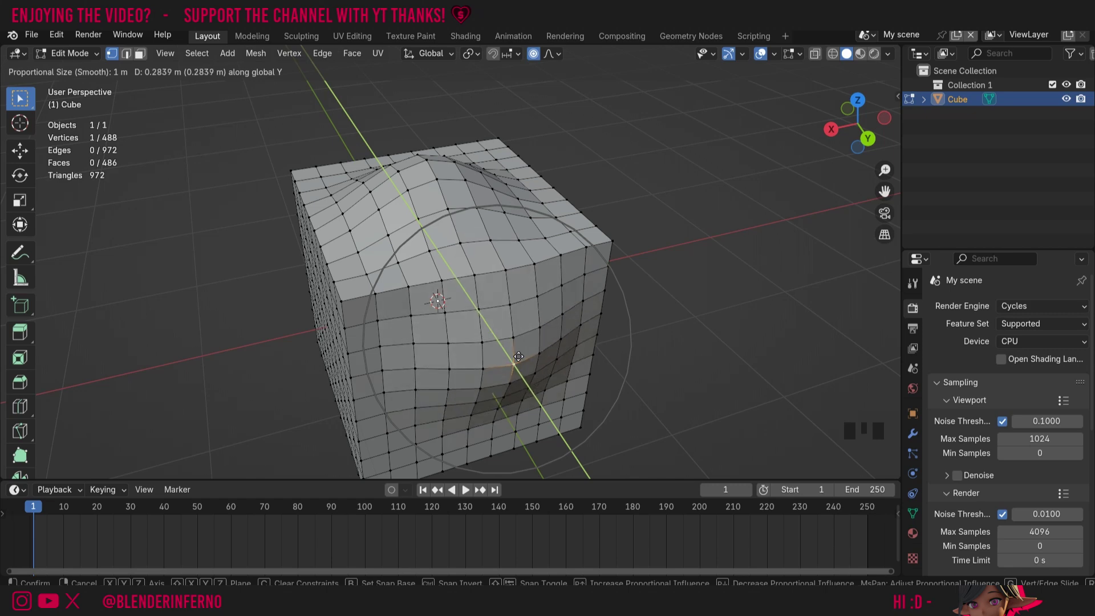
{"action": "scroll", "coordinate": [518, 357], "scroll_direction": "down", "scroll_amount": 1}
{"action": "scroll", "coordinate": [520, 364], "scroll_direction": "up", "scroll_amount": 3}
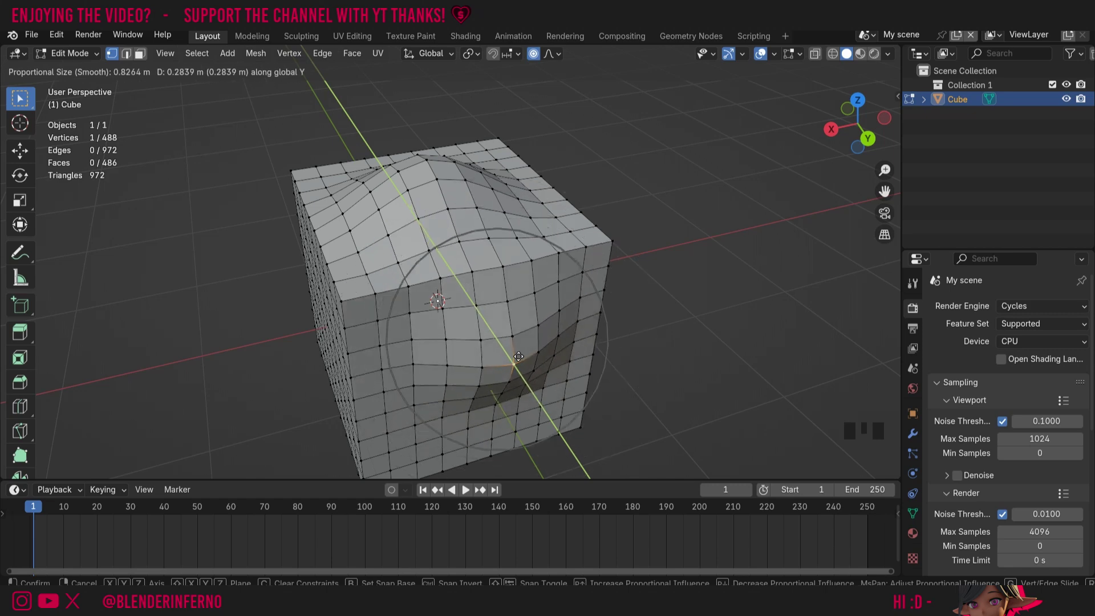
{"action": "scroll", "coordinate": [528, 385], "scroll_direction": "up", "scroll_amount": 1}
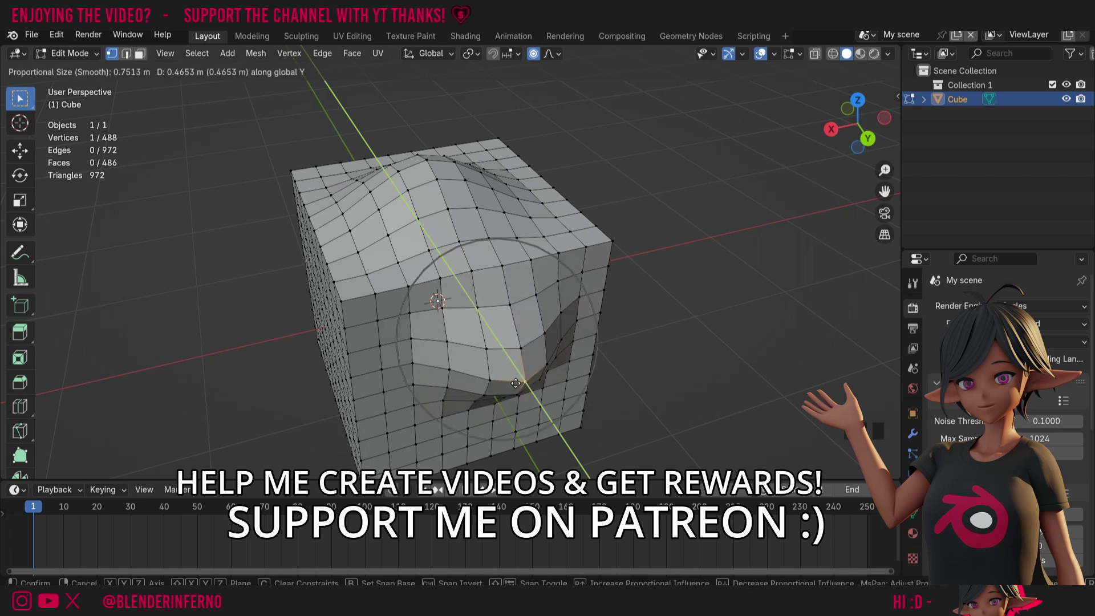
{"action": "left_click", "coordinate": [515, 383]}
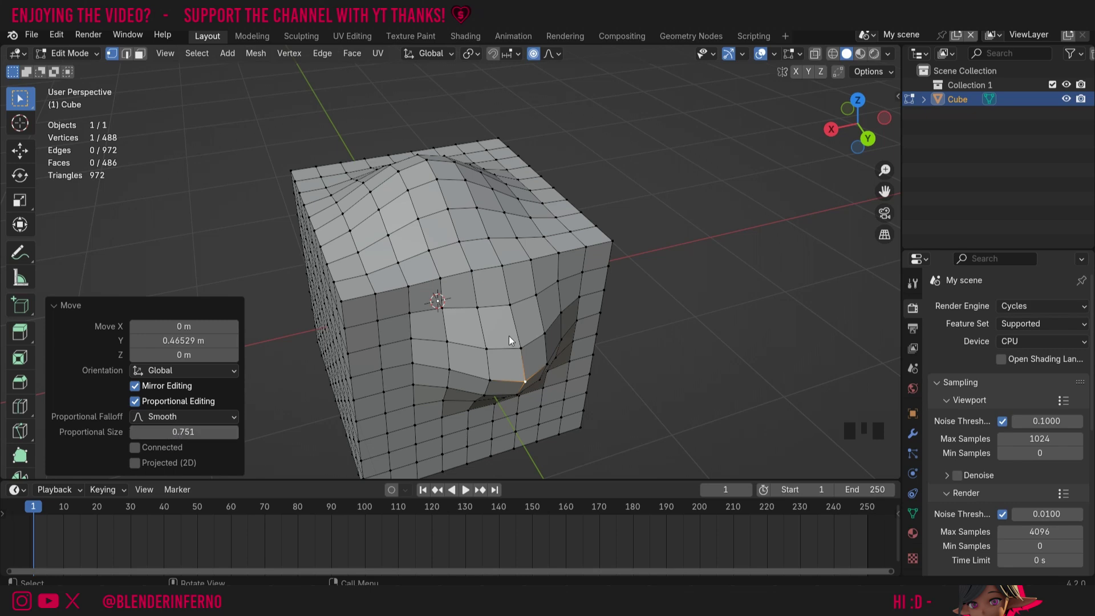
Step: Enable Projected from View and, in the back view, pull a vertex of the cube's negative-X face outward about 0.56 m along X
{"action": "left_click", "coordinate": [555, 53]}
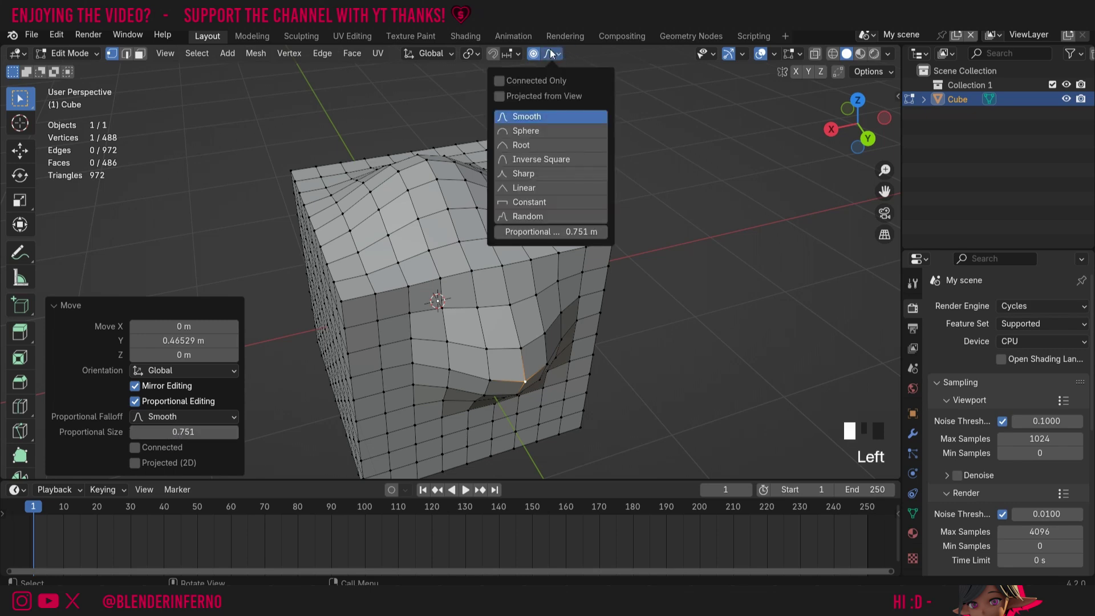
{"action": "left_click", "coordinate": [500, 96]}
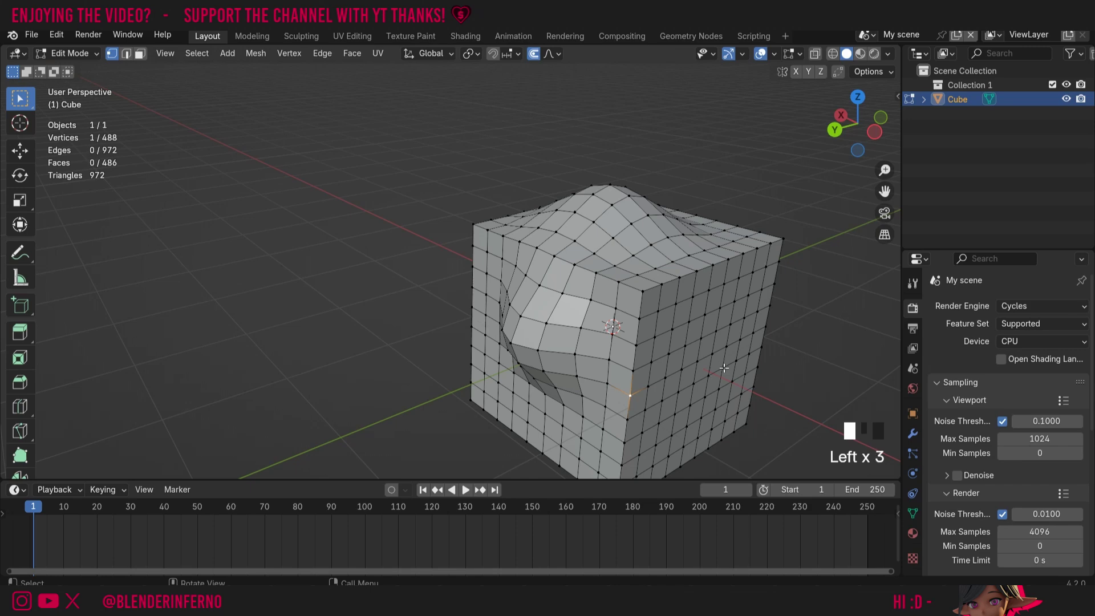
{"action": "left_click", "coordinate": [724, 368]}
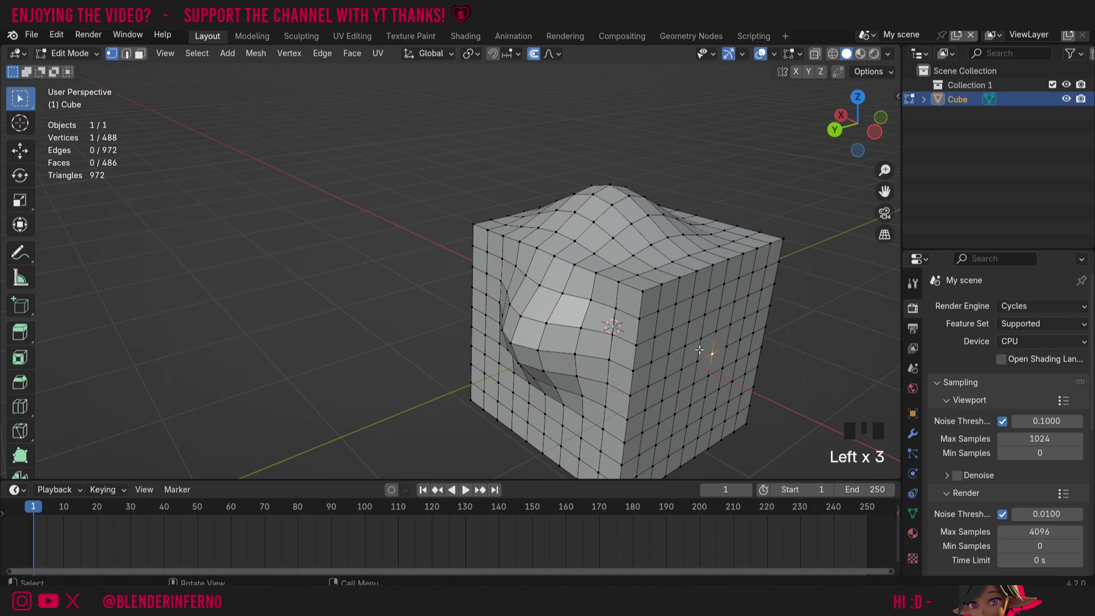
{"action": "left_click", "coordinate": [836, 130]}
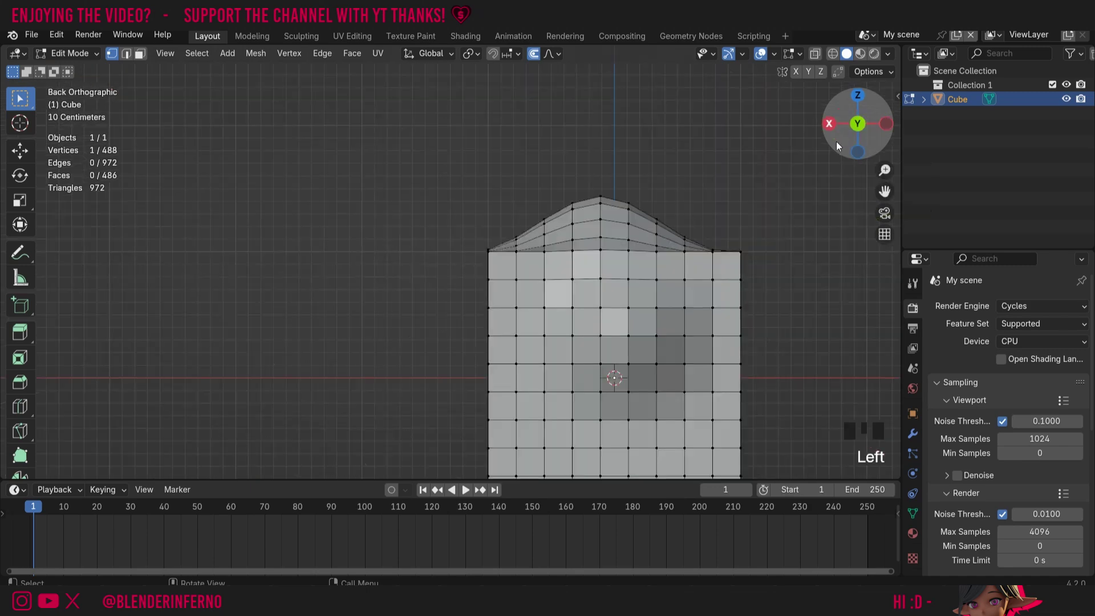
{"action": "left_click_drag", "start_coordinate": [885, 191], "coordinate": [747, 101]}
{"action": "left_click", "coordinate": [552, 53]}
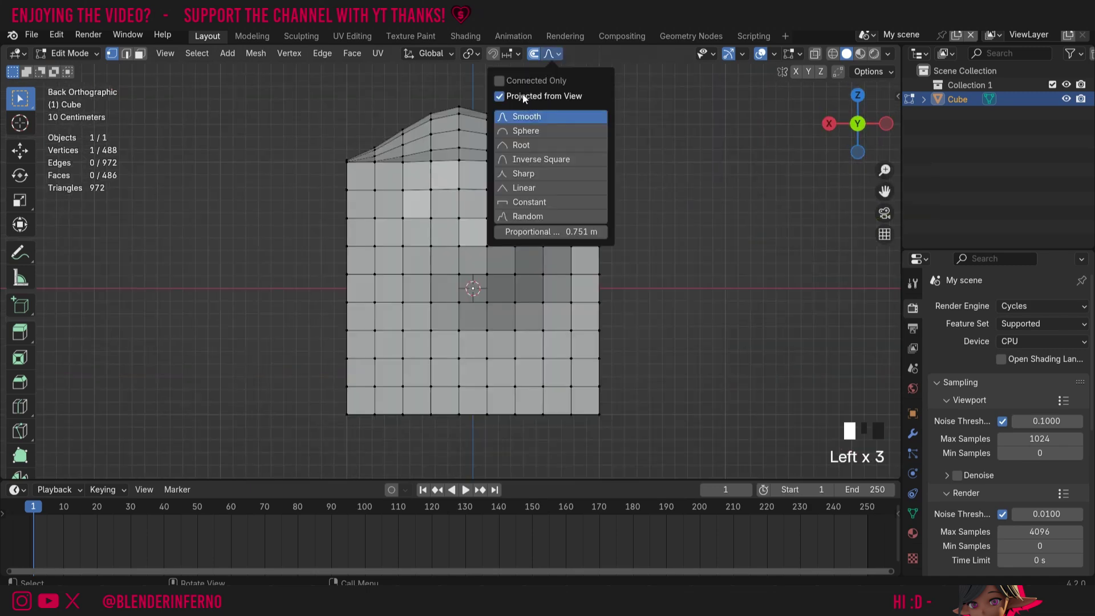
{"action": "key", "text": "g"}
{"action": "key", "text": "x"}
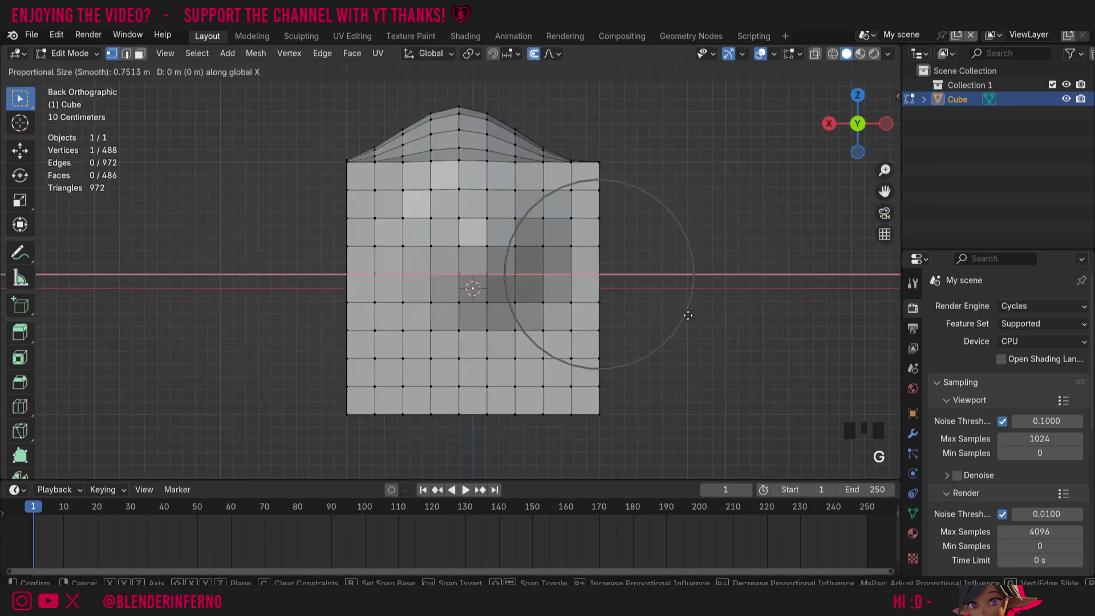
{"action": "left_click", "coordinate": [714, 268]}
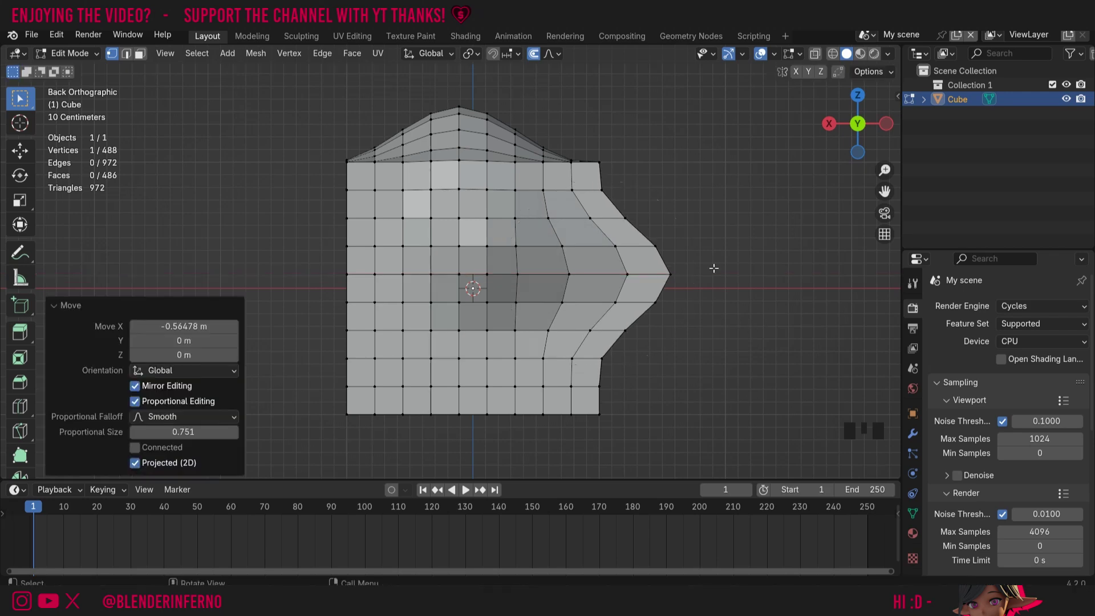
Step: From an angled view, pull a vertex on the edge between the positive-X and negative-Y faces about 0.81 m along negative Y
{"action": "left_click_drag", "start_coordinate": [863, 122], "coordinate": [669, 166]}
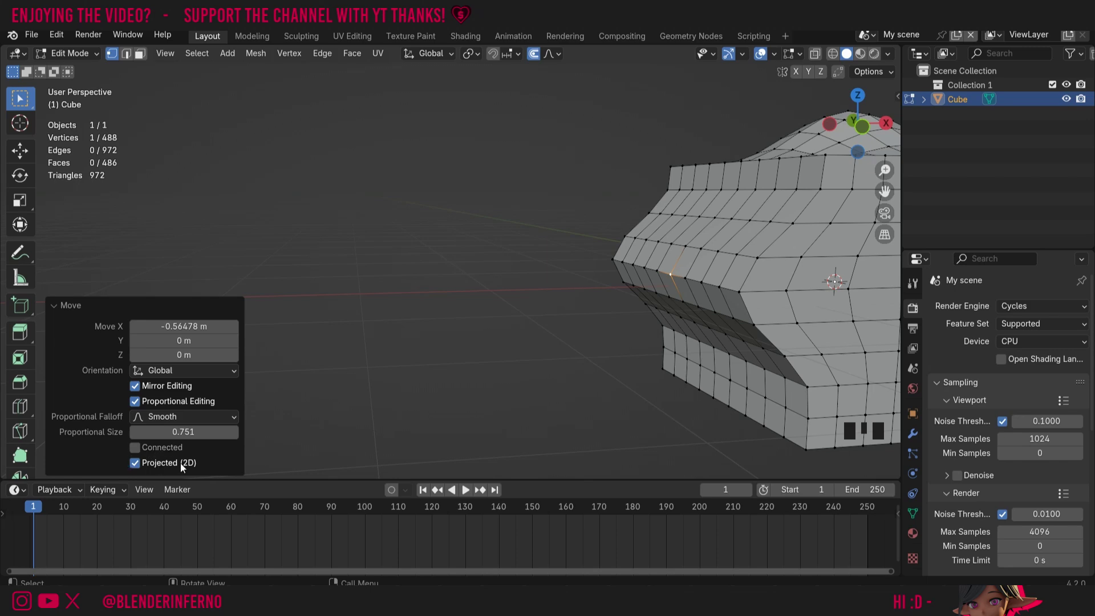
{"action": "left_click_drag", "start_coordinate": [885, 191], "coordinate": [571, 211]}
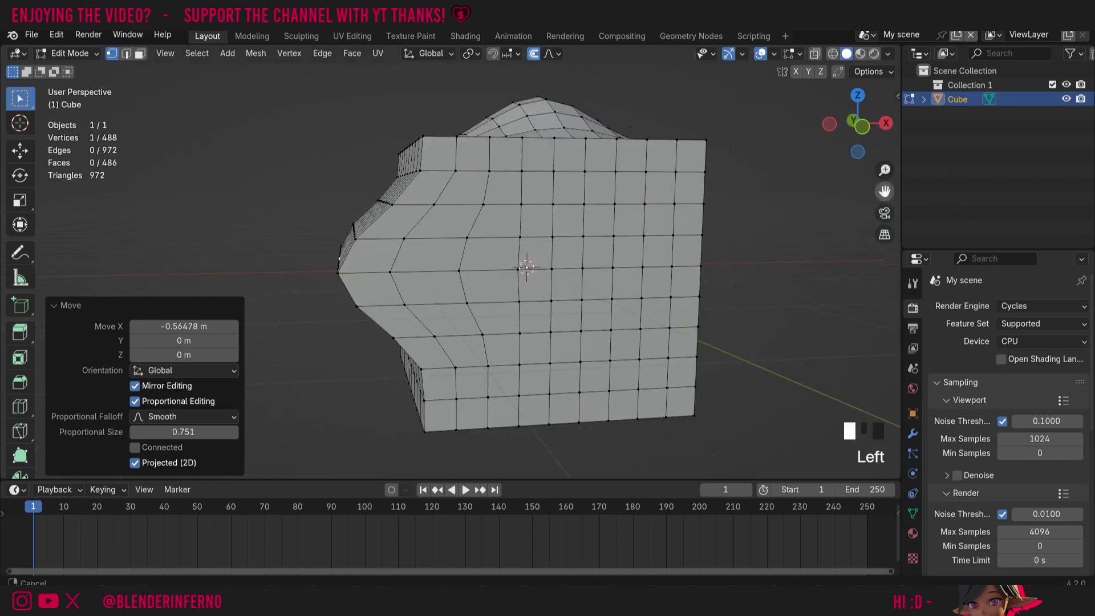
{"action": "left_click_drag", "start_coordinate": [848, 133], "coordinate": [782, 137]}
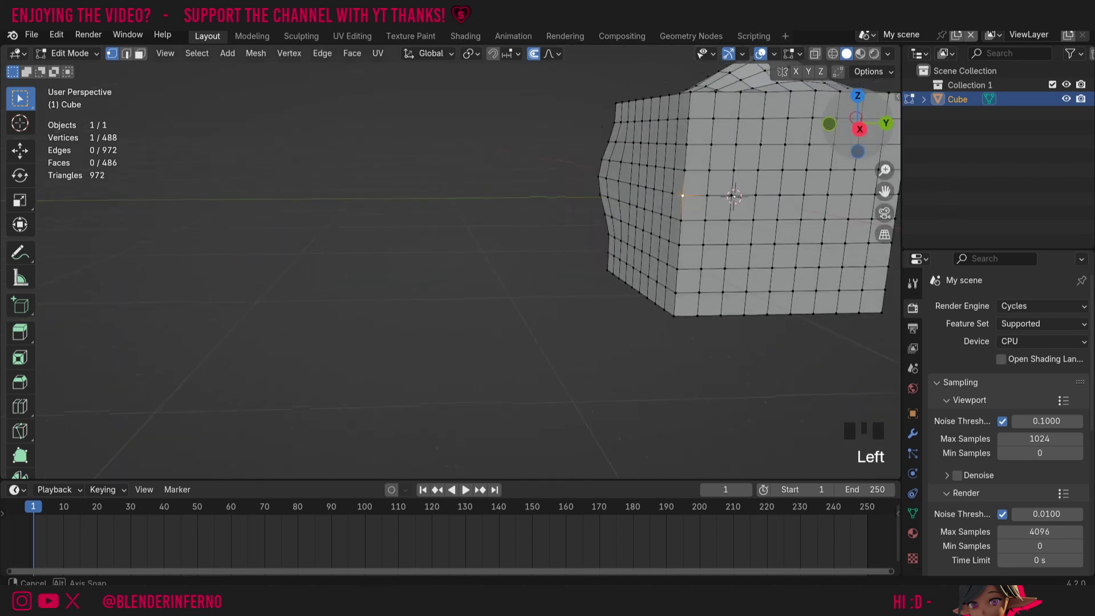
{"action": "left_click_drag", "start_coordinate": [884, 192], "coordinate": [832, 185]}
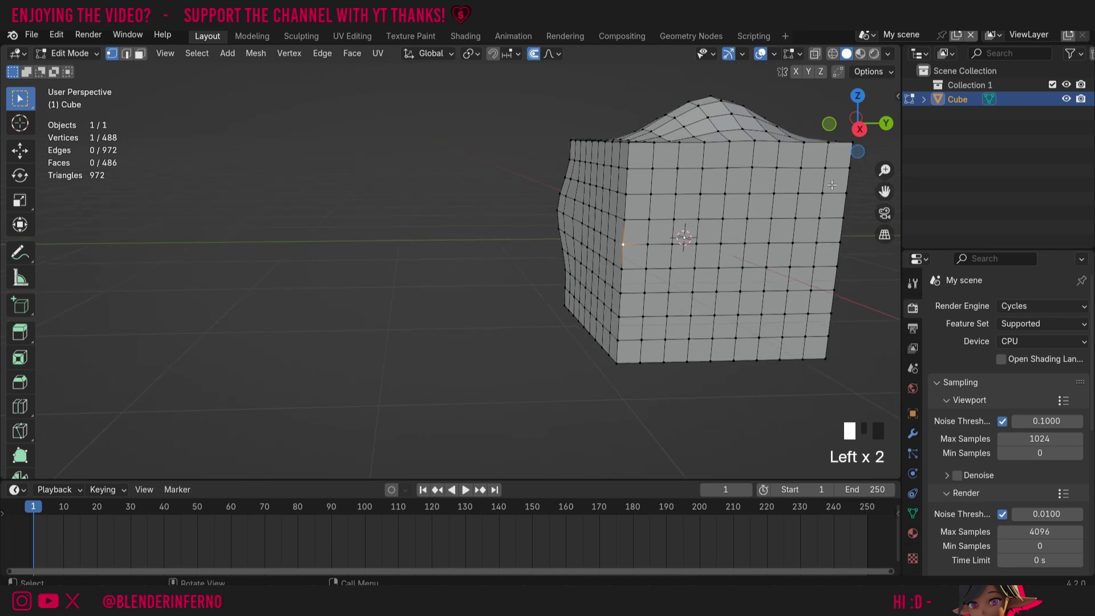
{"action": "key", "text": "g"}
{"action": "key", "text": "y"}
{"action": "left_click", "coordinate": [742, 187]}
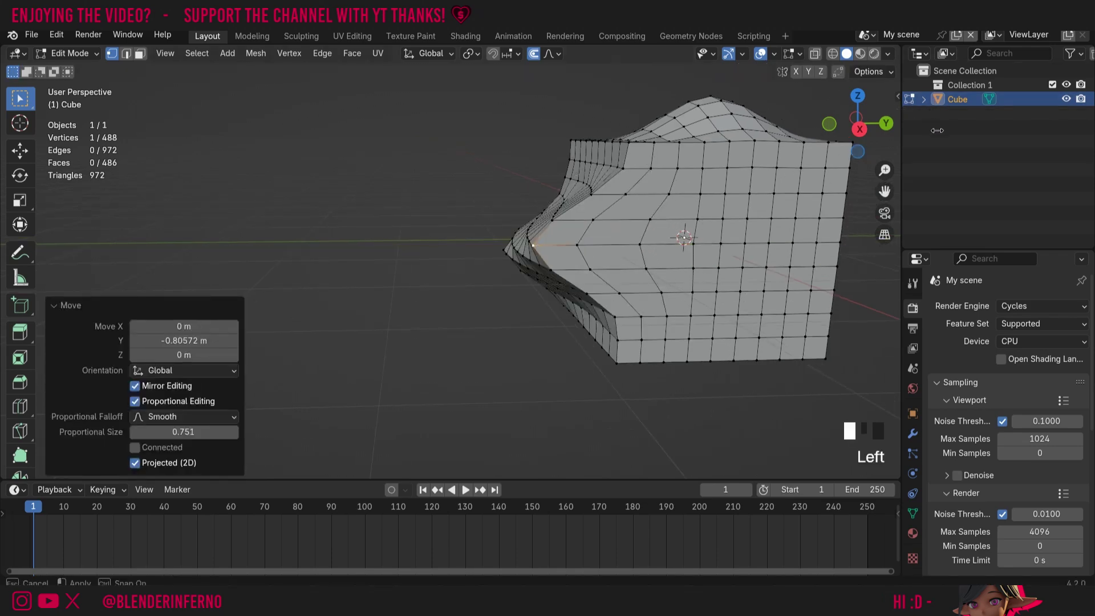
Step: Switch from Projected from View to Connected Only and pull a vertex of the positive-X face outward about 0.46 m along X
{"action": "left_click_drag", "start_coordinate": [937, 130], "coordinate": [833, 145]}
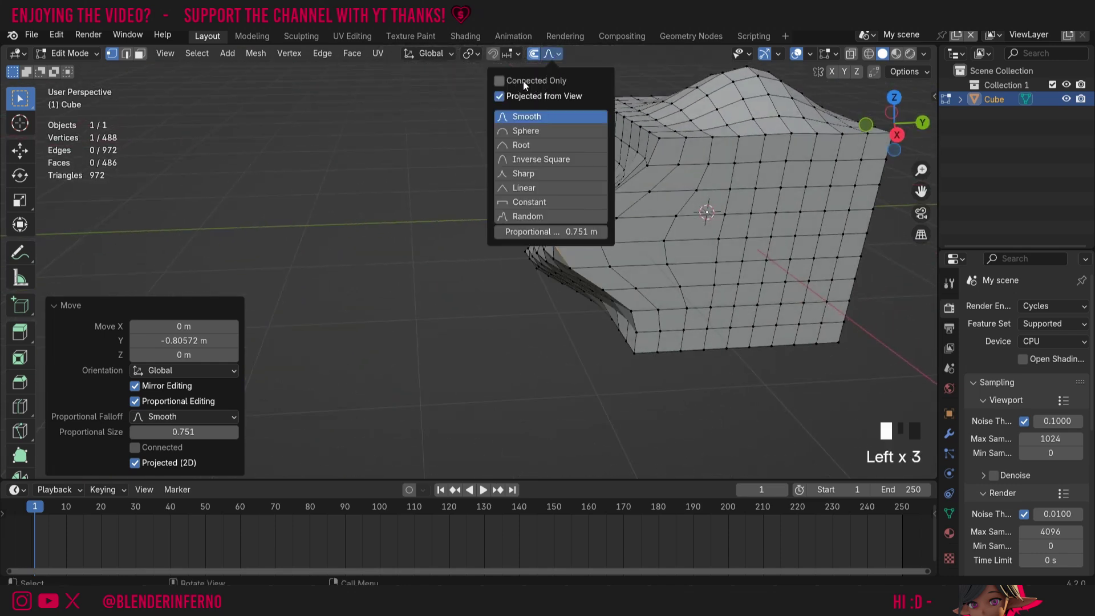
{"action": "left_click", "coordinate": [546, 95]}
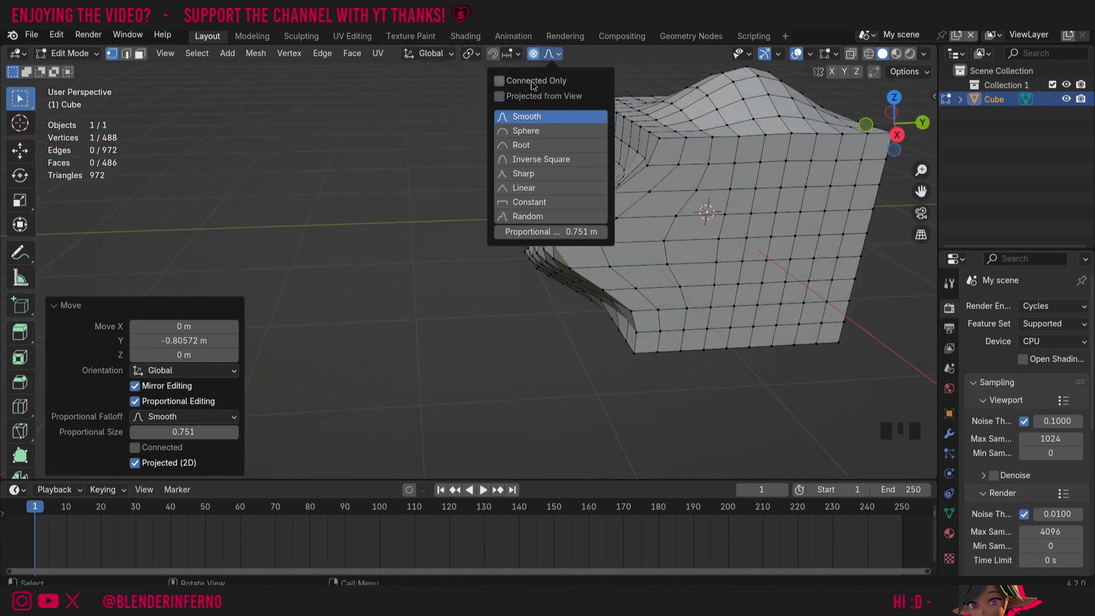
{"action": "left_click", "coordinate": [770, 237]}
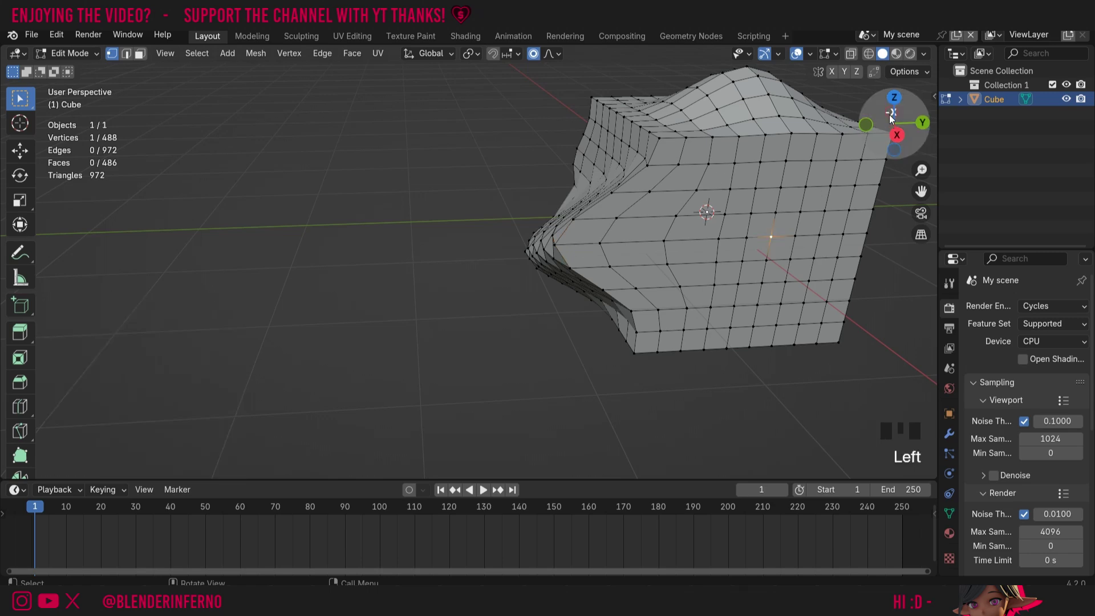
{"action": "mouse_move", "coordinate": [892, 117]}
{"action": "left_mouse_down"}
{"action": "mouse_move", "coordinate": [881, 126]}
{"action": "mouse_move", "coordinate": [890, 137]}
{"action": "left_mouse_up"}
{"action": "left_click_drag", "start_coordinate": [921, 191], "coordinate": [663, 231]}
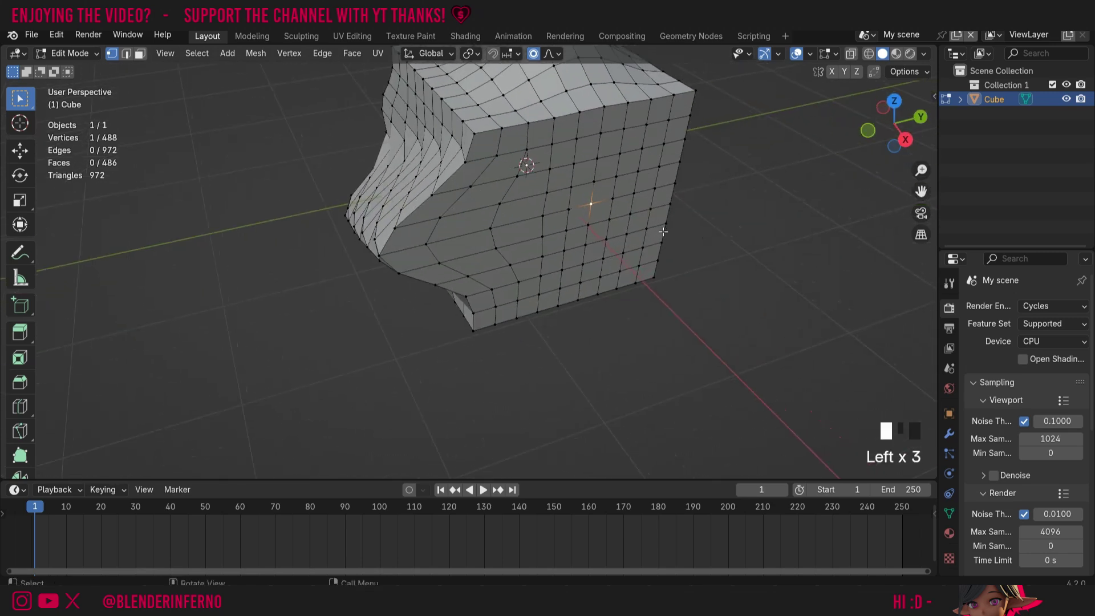
{"action": "key", "text": "g"}
{"action": "key", "text": "x"}
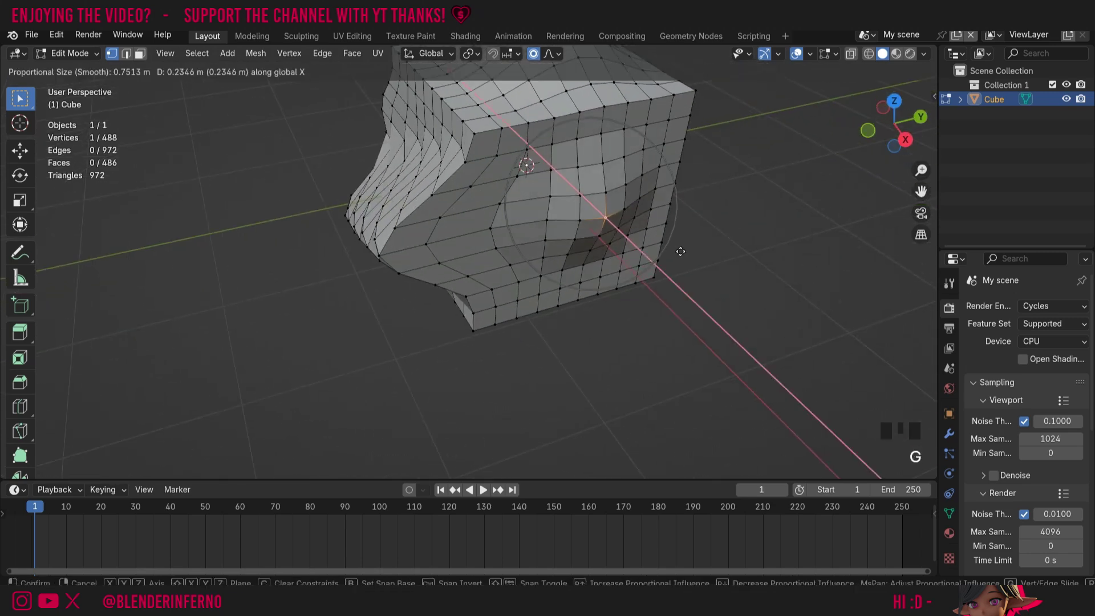
{"action": "left_click", "coordinate": [694, 271]}
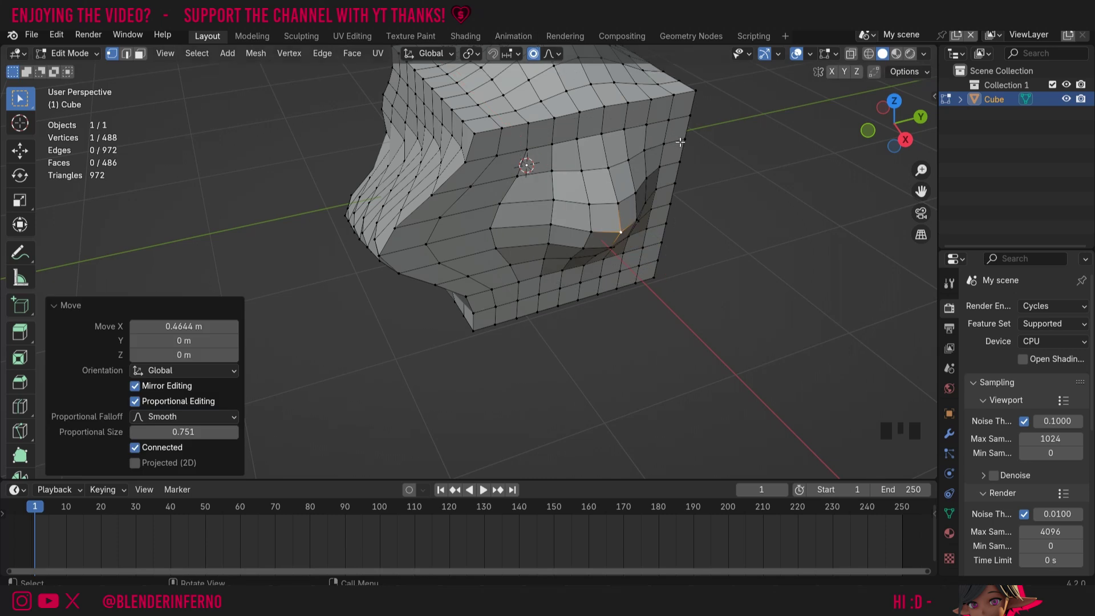
Step: Add a second 2 m cube to the mesh and move it along X beside the deformed cube
{"action": "scroll", "coordinate": [708, 254], "scroll_direction": "down", "scroll_amount": 4}
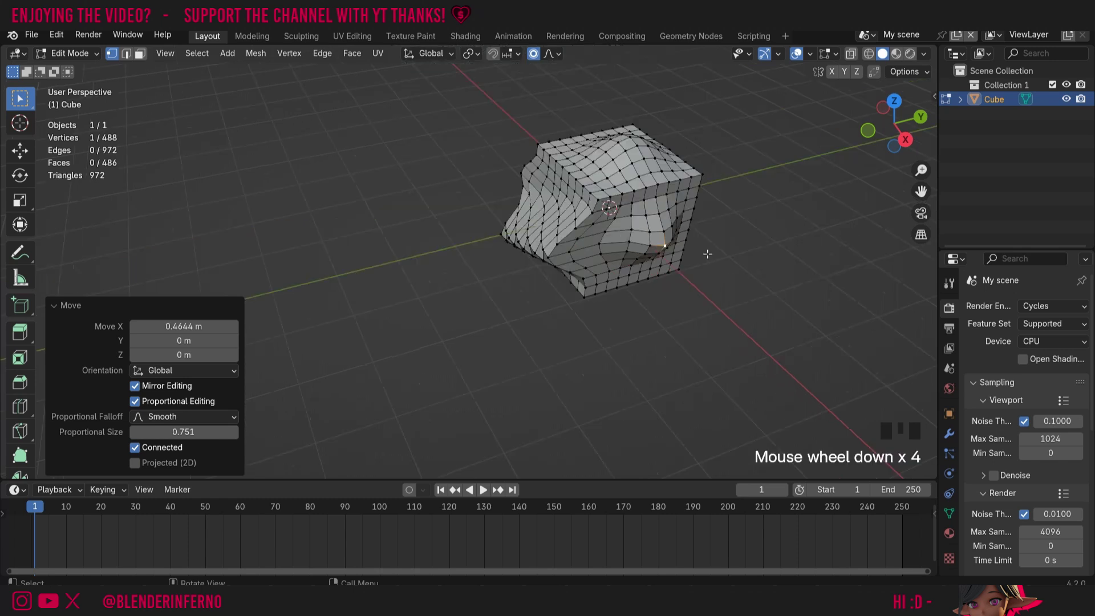
{"action": "key", "text": "shift+a"}
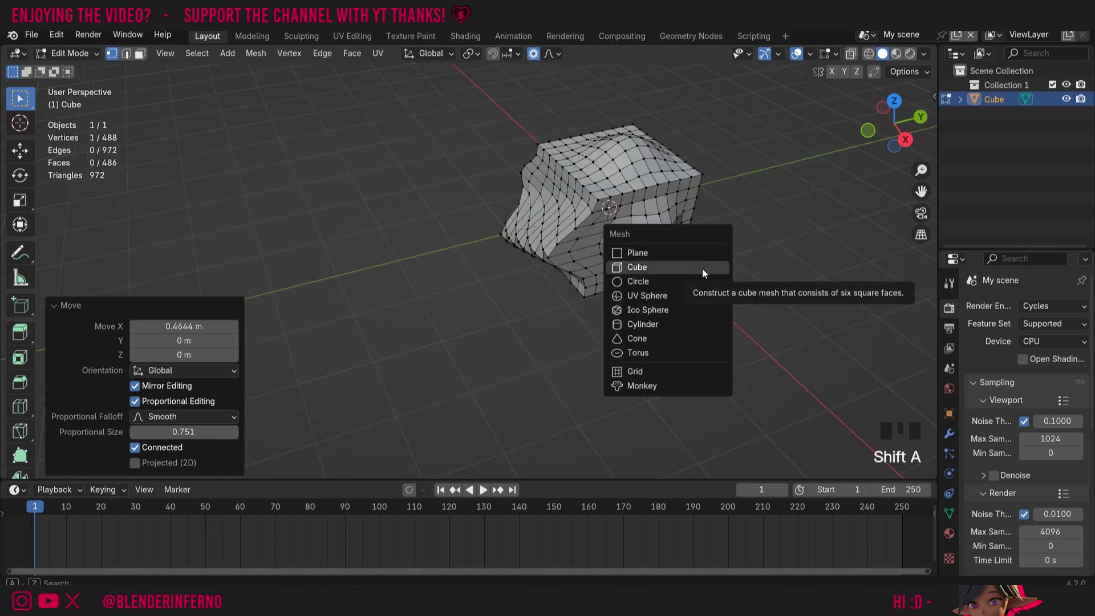
{"action": "left_click", "coordinate": [703, 269]}
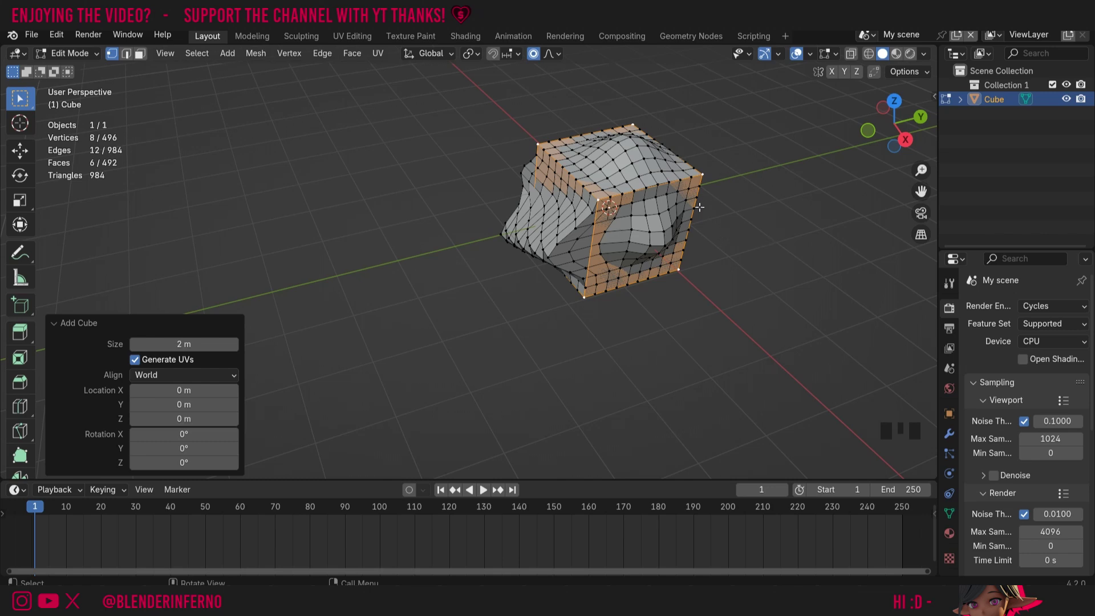
{"action": "key", "text": "g"}
{"action": "key", "text": "x"}
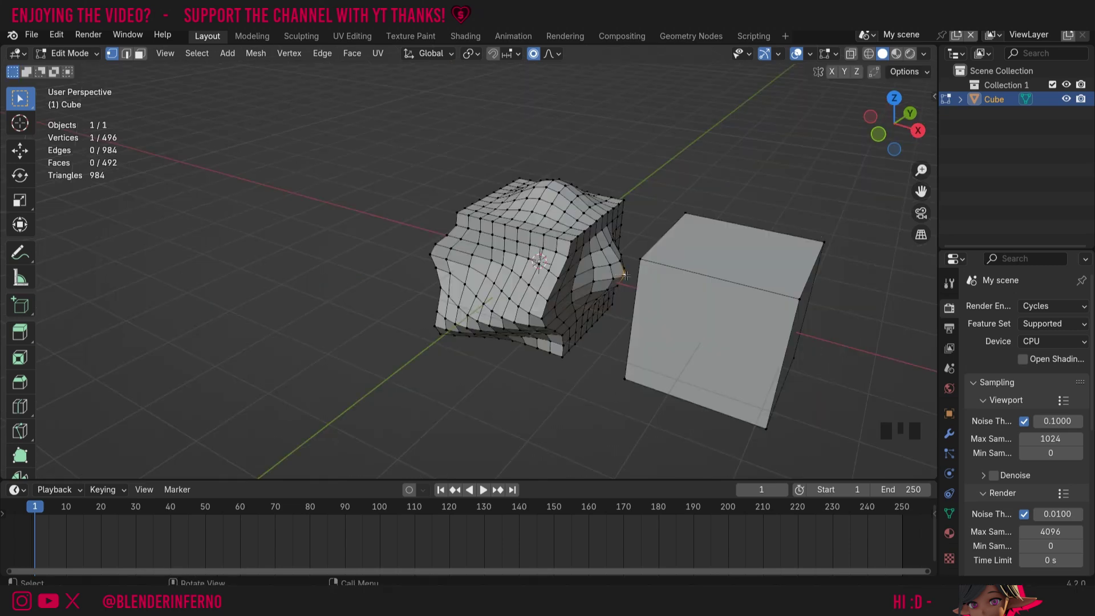
Step: Select the tip vertex of the positive-X bulge and try moving it along X with Connected Only enabled
{"action": "left_click", "coordinate": [625, 276]}
{"action": "key", "text": "g"}
{"action": "key", "text": "x"}
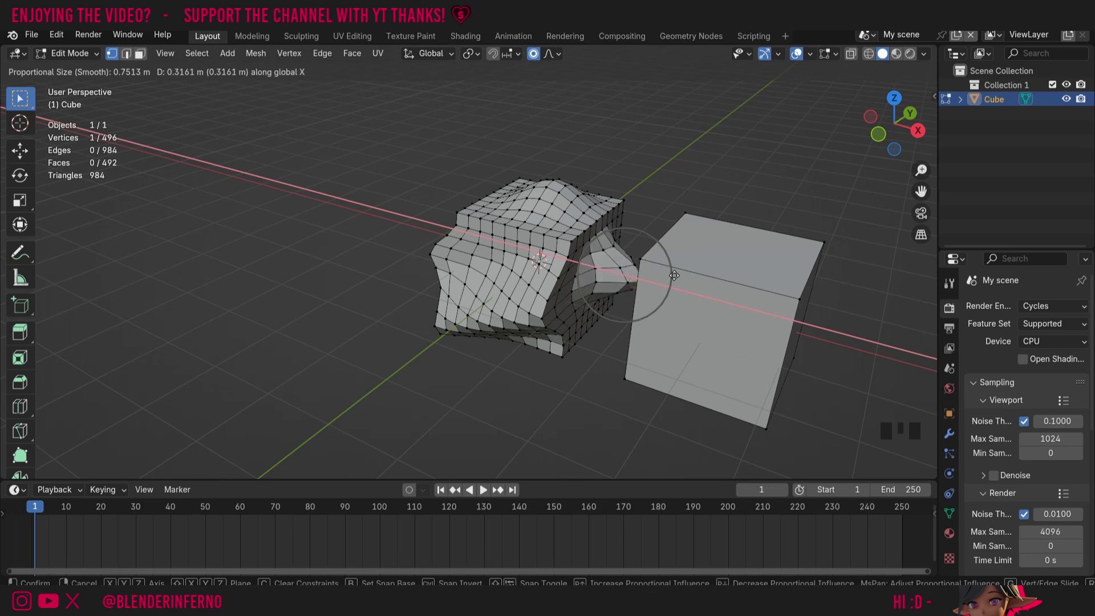
{"action": "key", "text": "Escape"}
Step: Turn off Connected Only and push the tip vertex inward about 0.87 m along X with a proportional size of about 2.36 m
{"action": "left_click", "coordinate": [548, 53]}
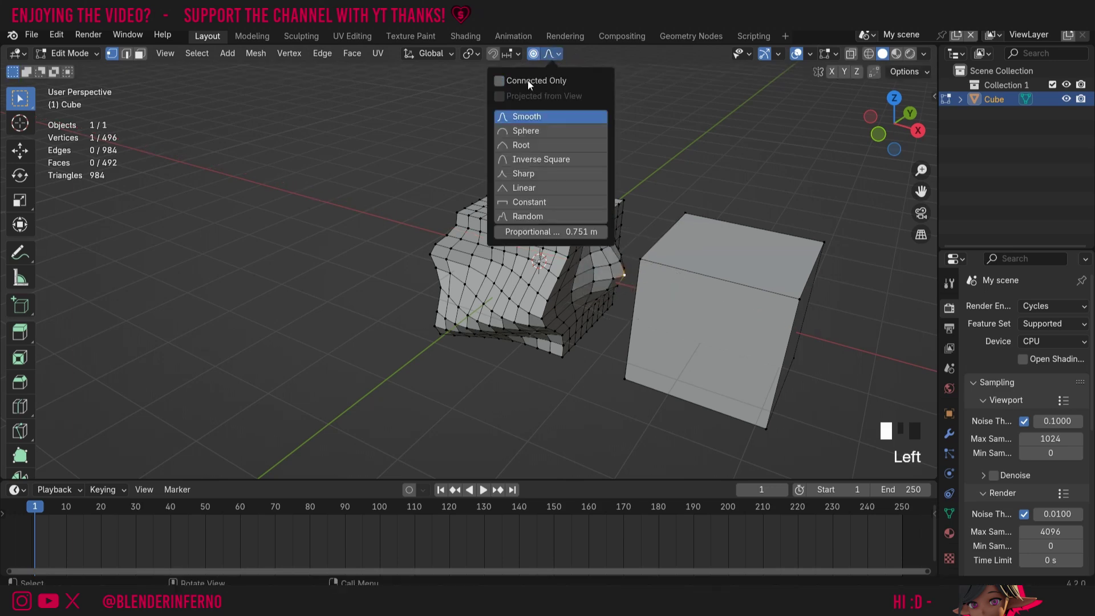
{"action": "key", "text": "g"}
{"action": "key", "text": "x"}
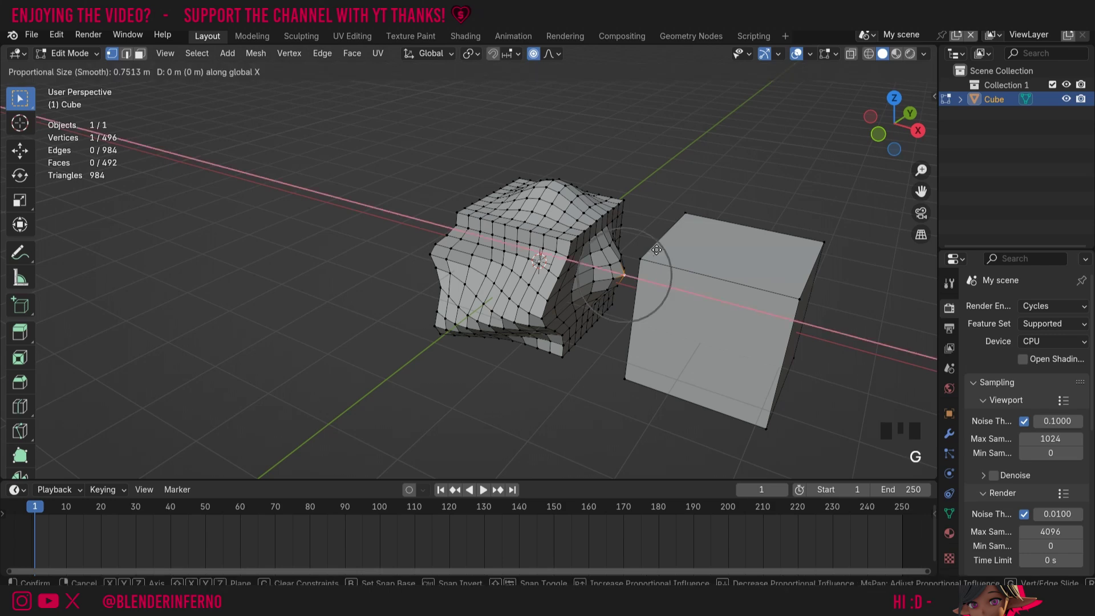
{"action": "scroll", "coordinate": [673, 256], "scroll_direction": "down", "scroll_amount": 11}
{"action": "scroll", "coordinate": [686, 259], "scroll_direction": "down", "scroll_amount": 1}
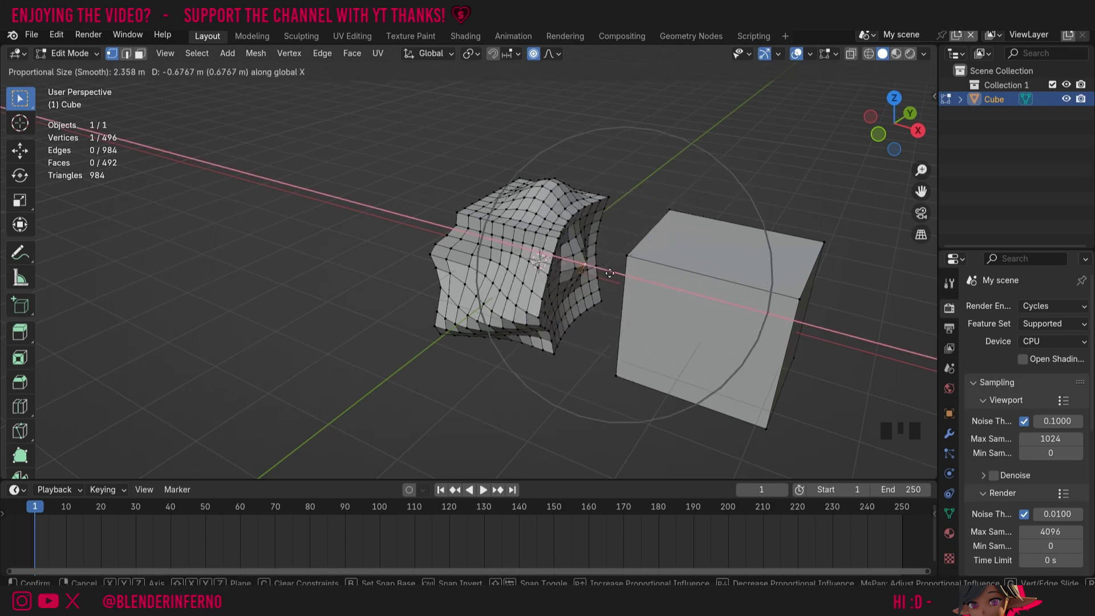
{"action": "left_click", "coordinate": [554, 337]}
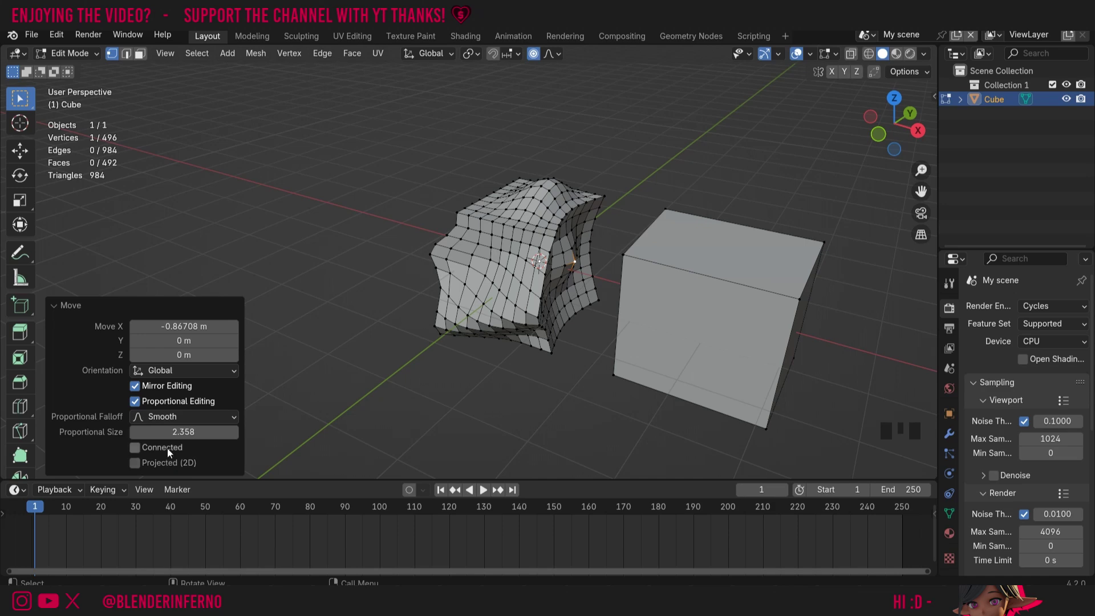
Step: Toggle the Connected option of the tip vertex move to compare its effect on the second cube, leaving it enabled
{"action": "left_click", "coordinate": [166, 447]}
{"action": "double_click", "coordinate": [167, 448]}
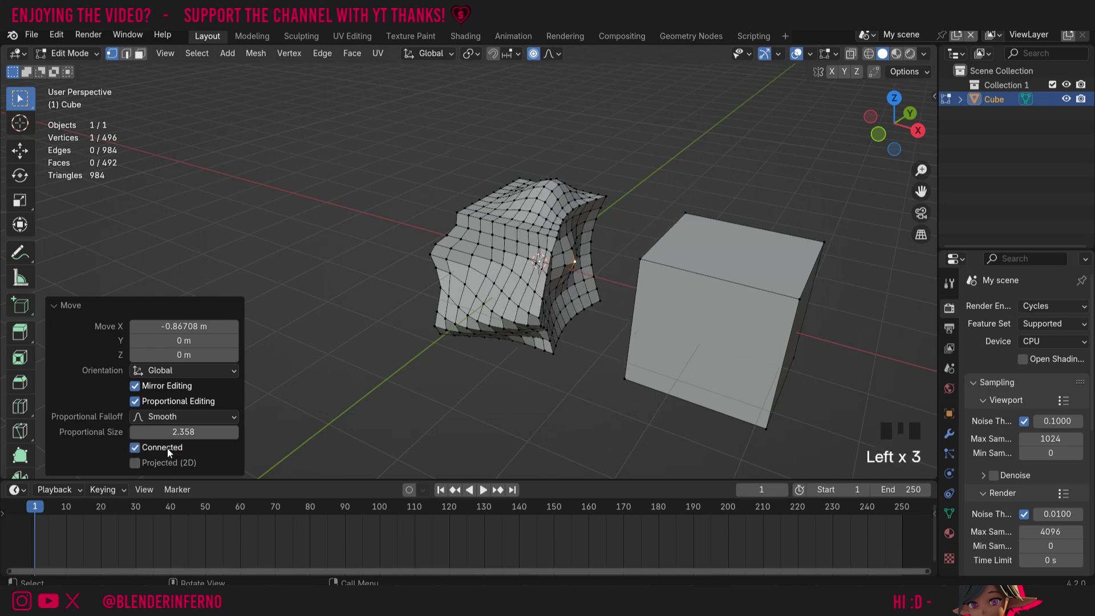
{"action": "left_click", "coordinate": [166, 447]}
{"action": "left_click", "coordinate": [167, 447]}
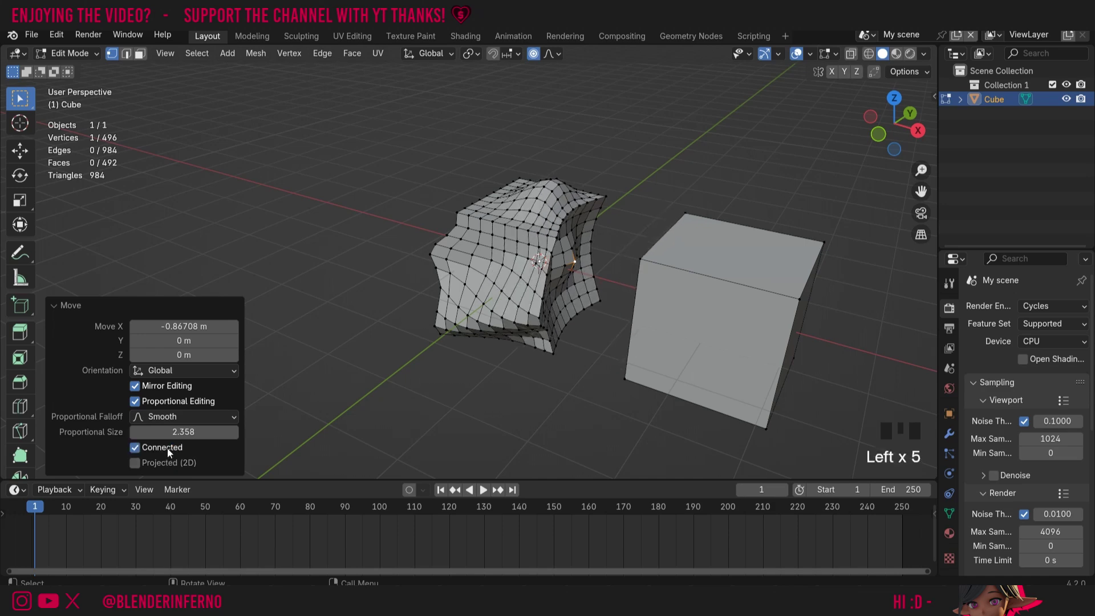